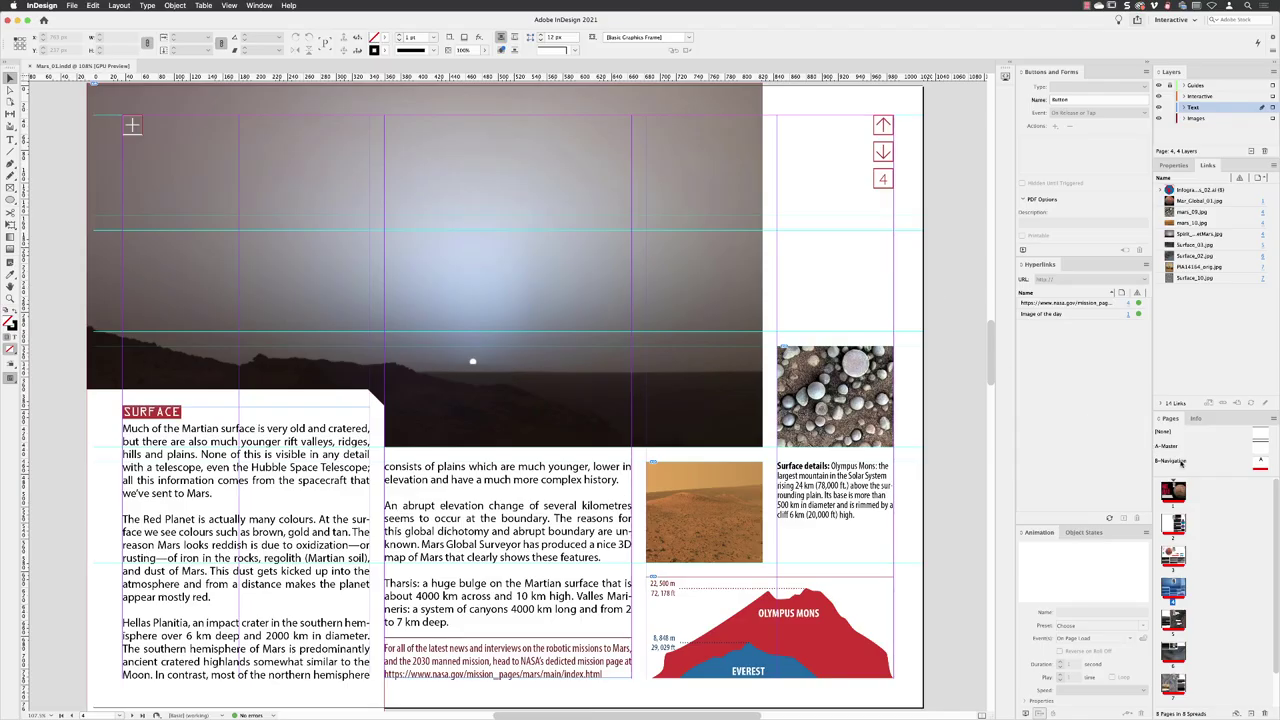
Step: Open the B-Navigation master and zoom to about 400% on the up-arrow, down-arrow and B boxes
double_click(1180, 462)
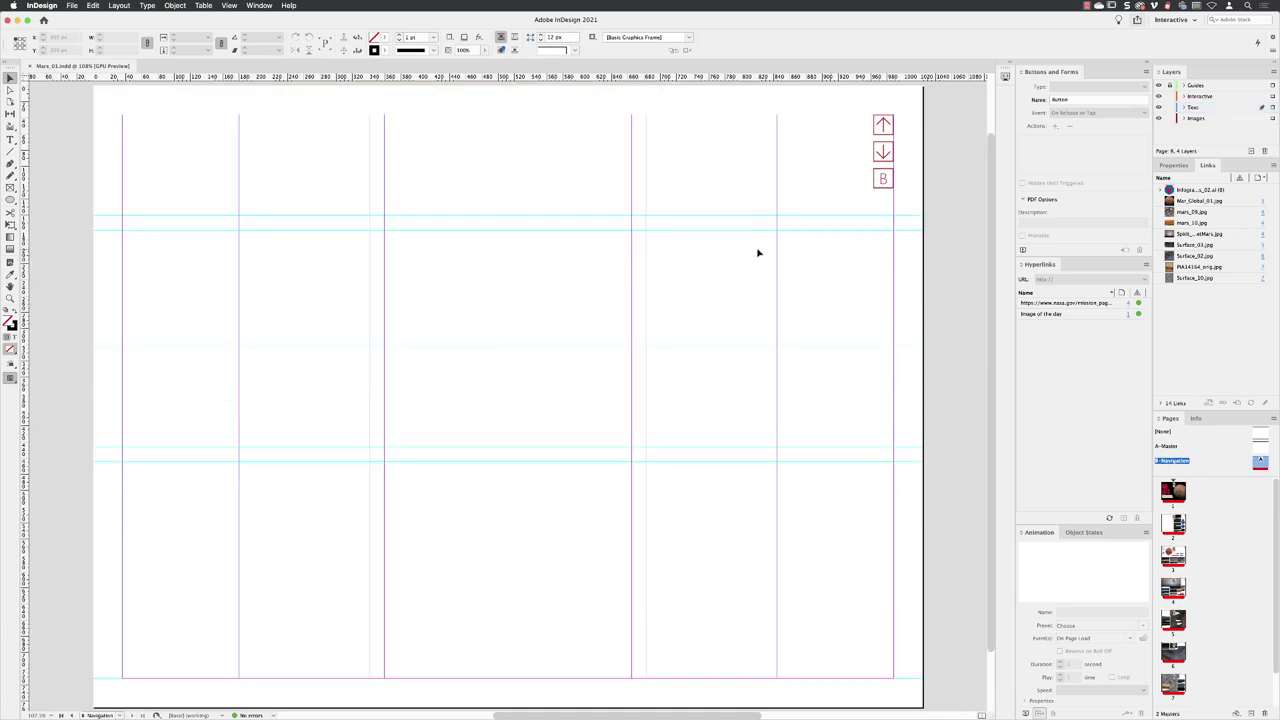
key(z)
click(883, 133)
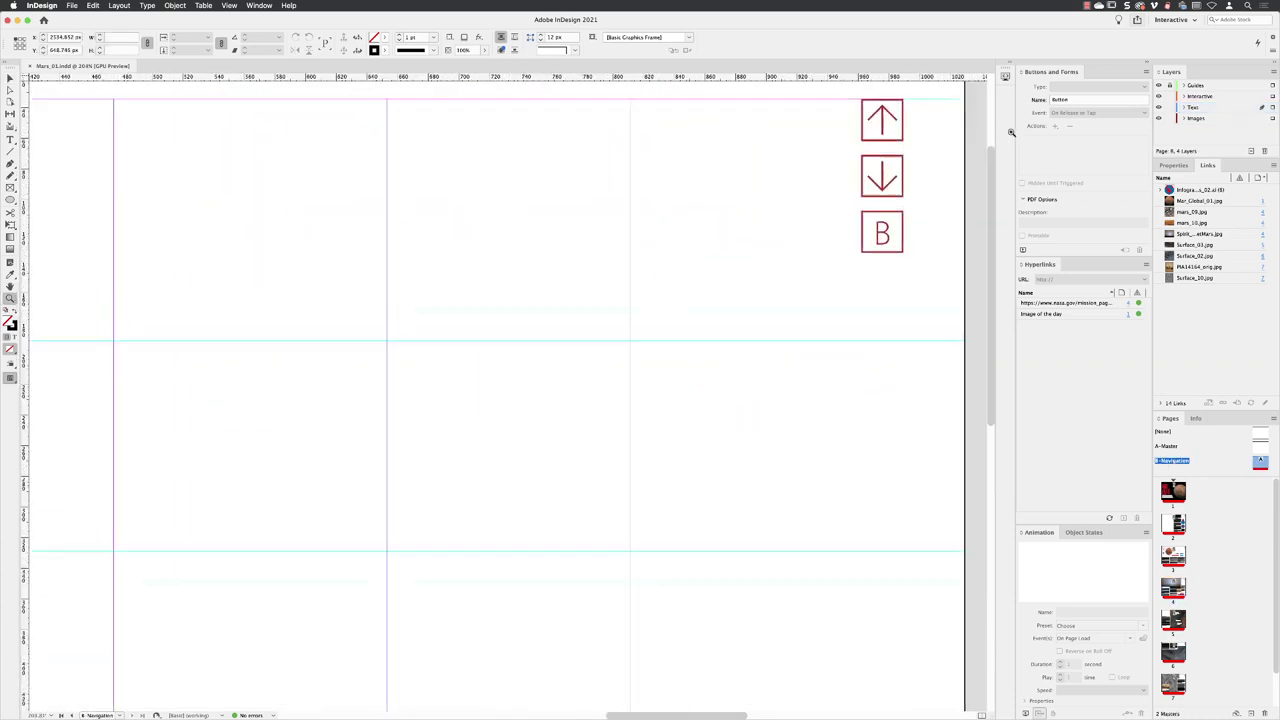
click(880, 120)
scroll(713, 378, up, 5)
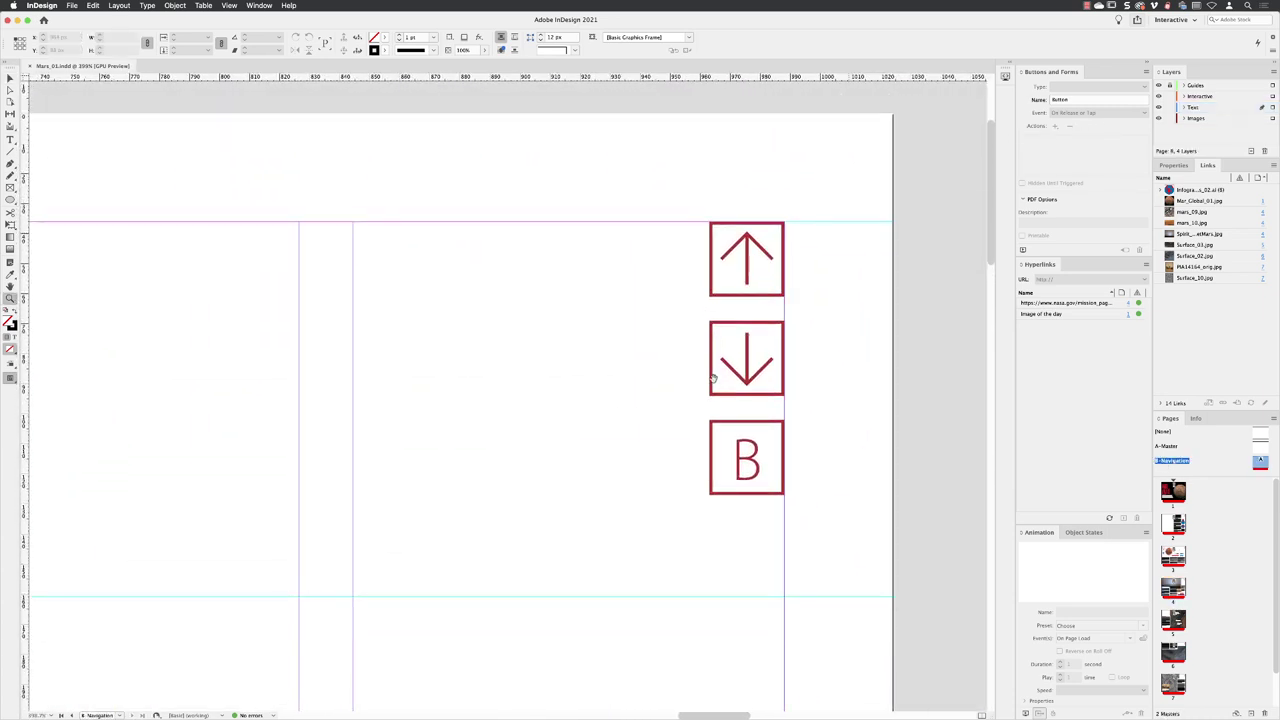
key(v)
Step: Select the up-arrow box, undoing the accidental drag that moved it
click(751, 244)
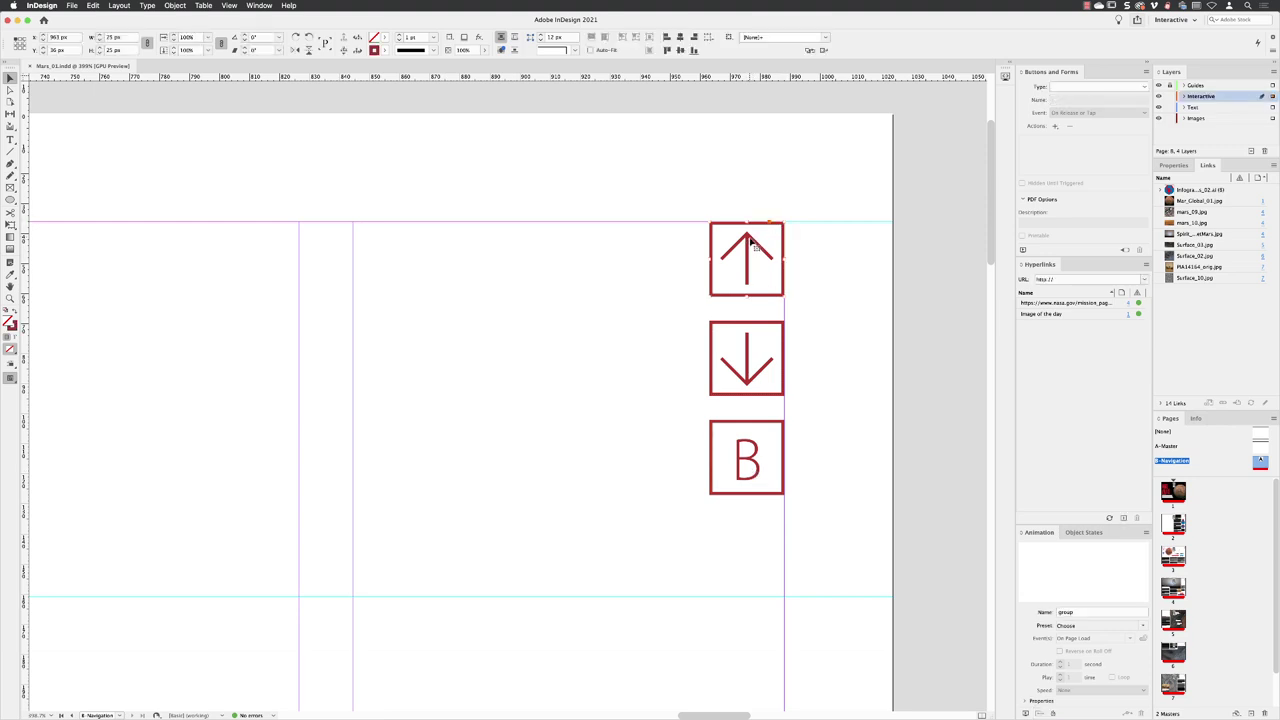
drag(751, 244, 631, 199)
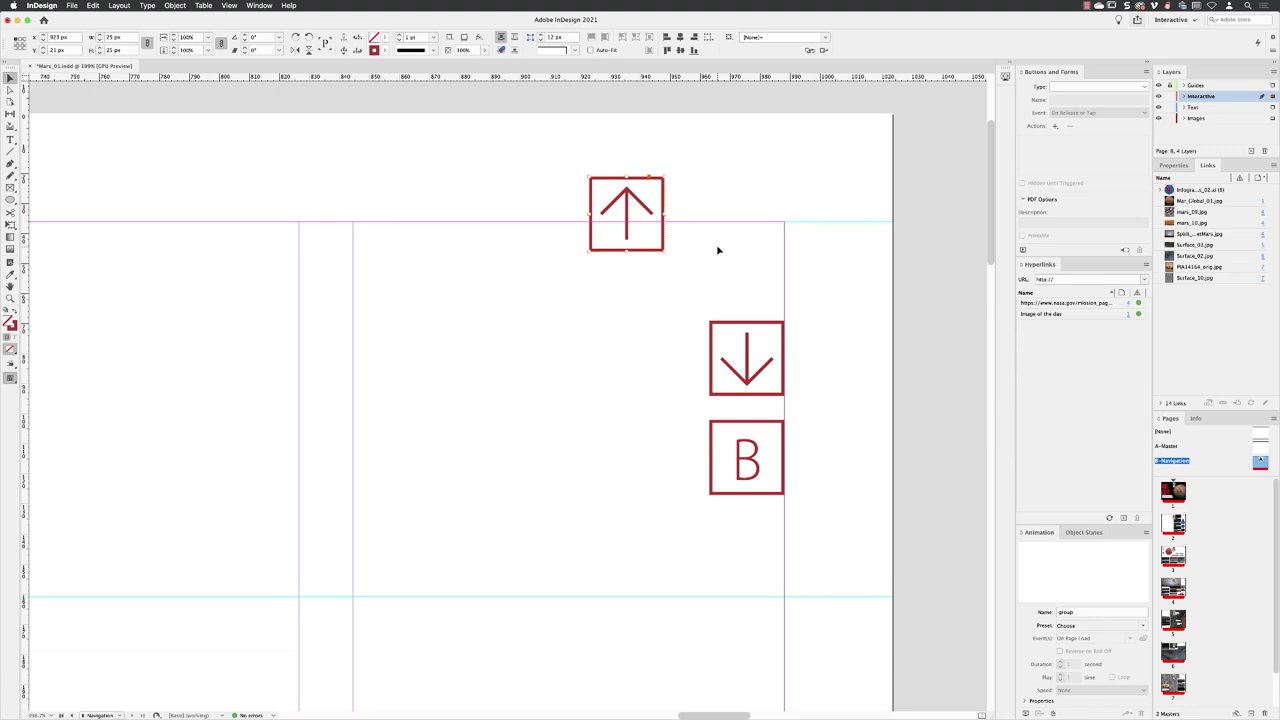
key(super+z)
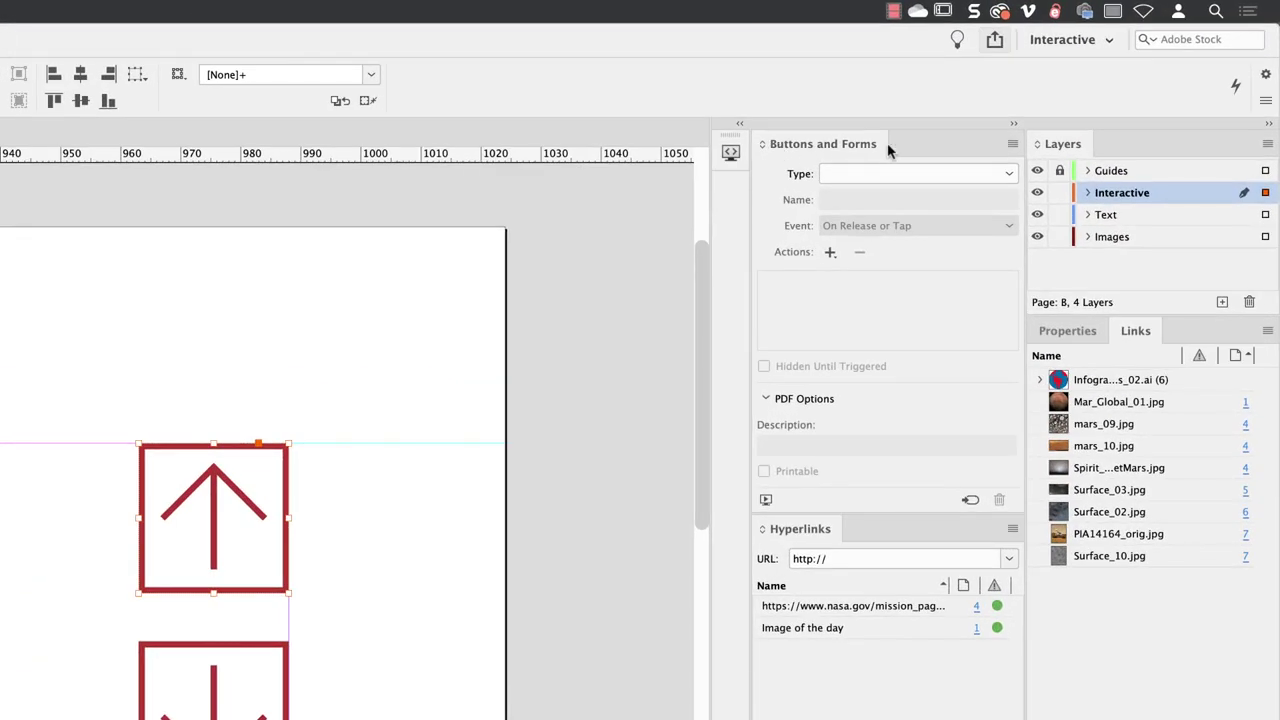
Step: Convert the up-arrow box to a Button and name it 'Previous'
click(894, 176)
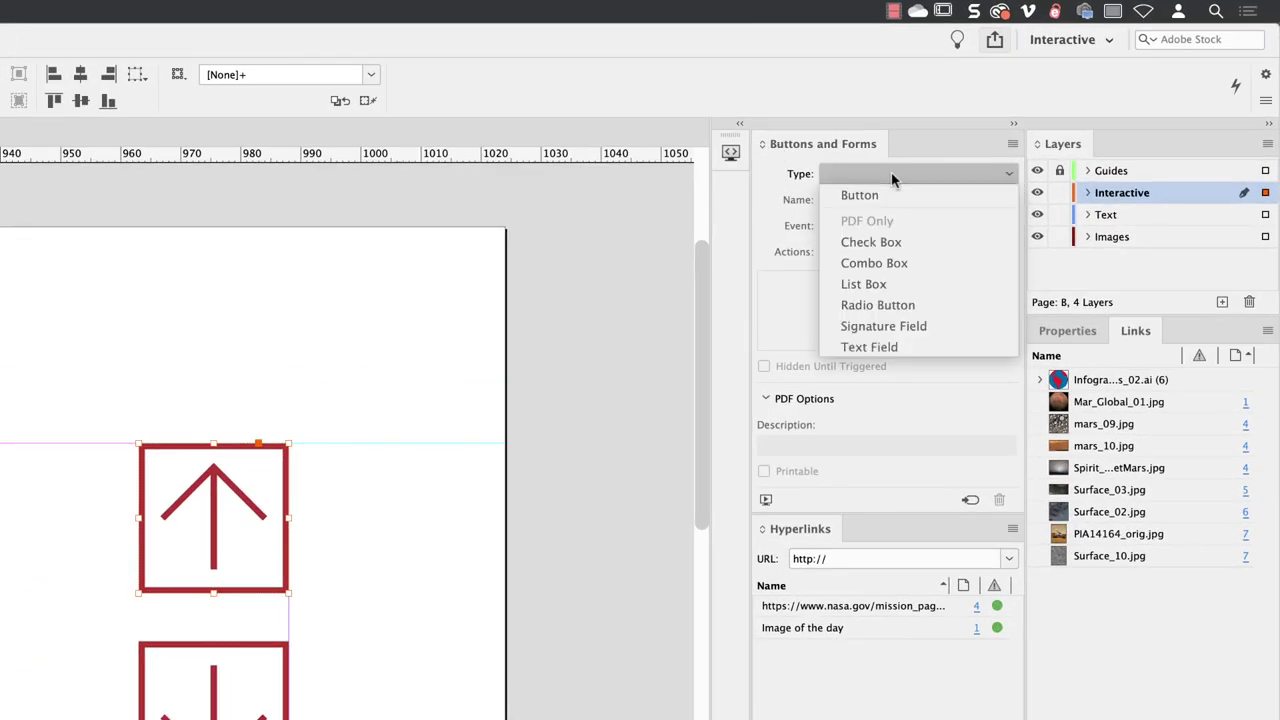
click(887, 197)
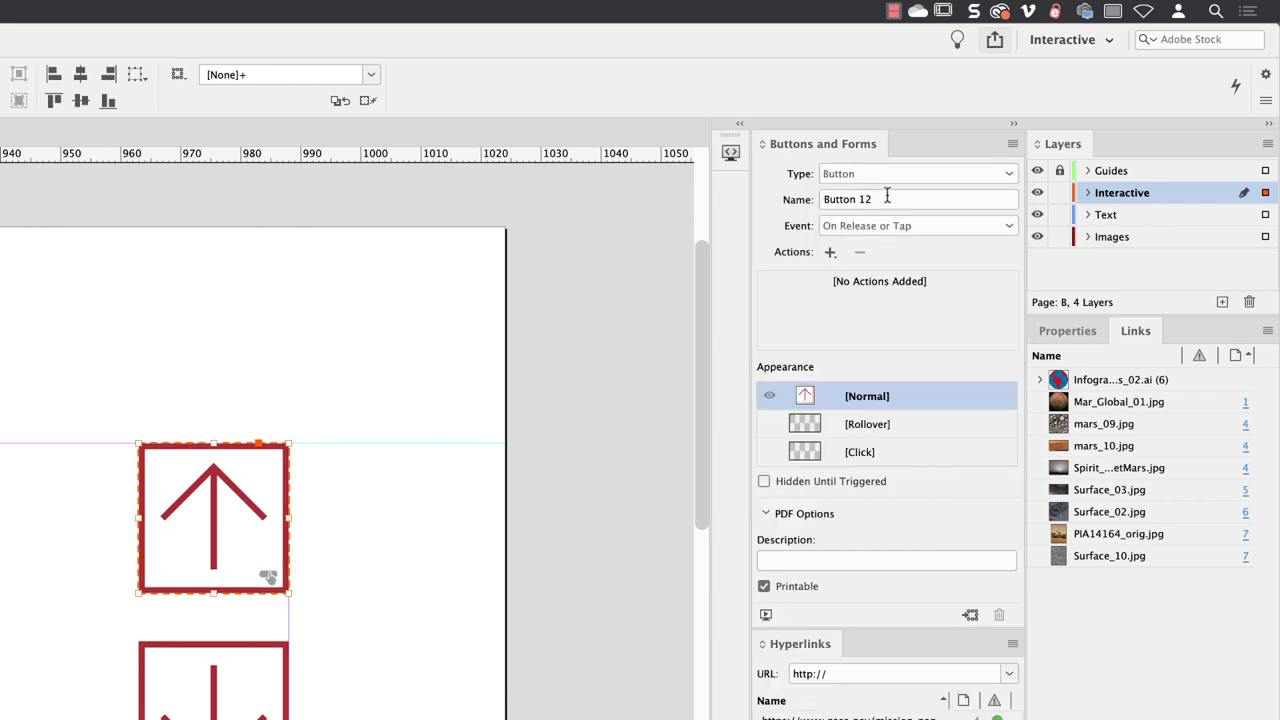
click(909, 197)
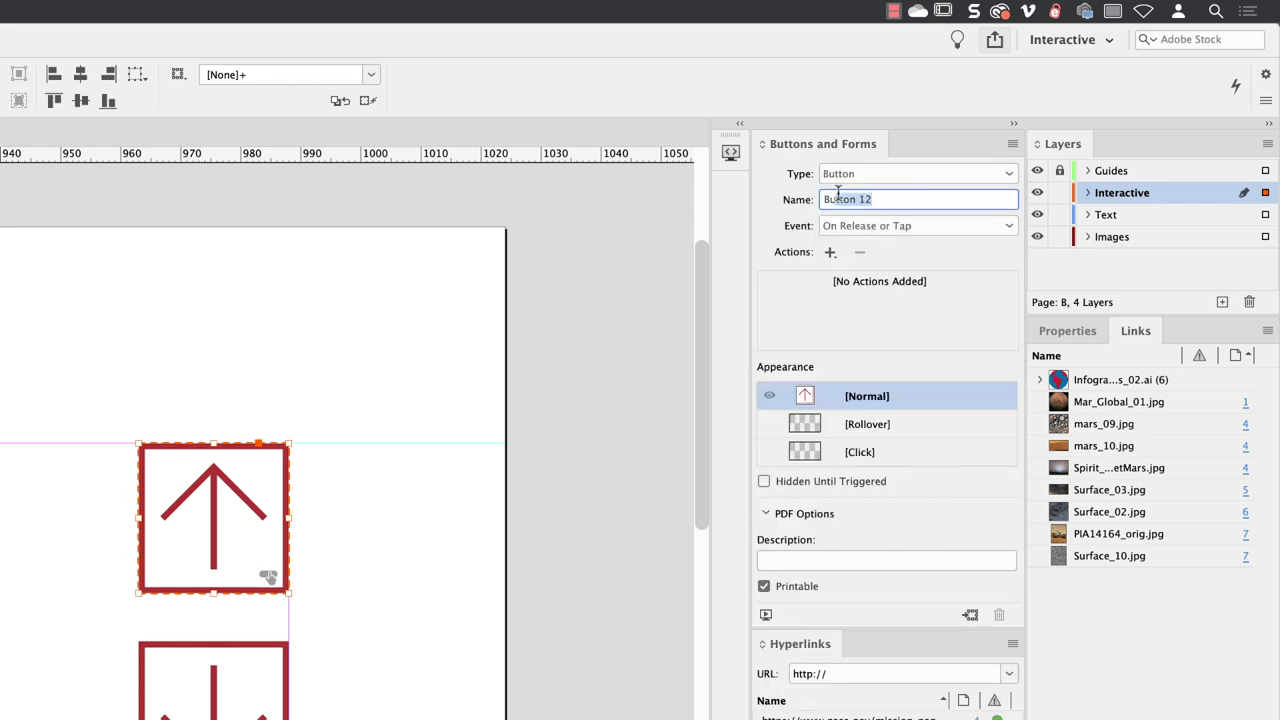
text(Previous)
key(Return)
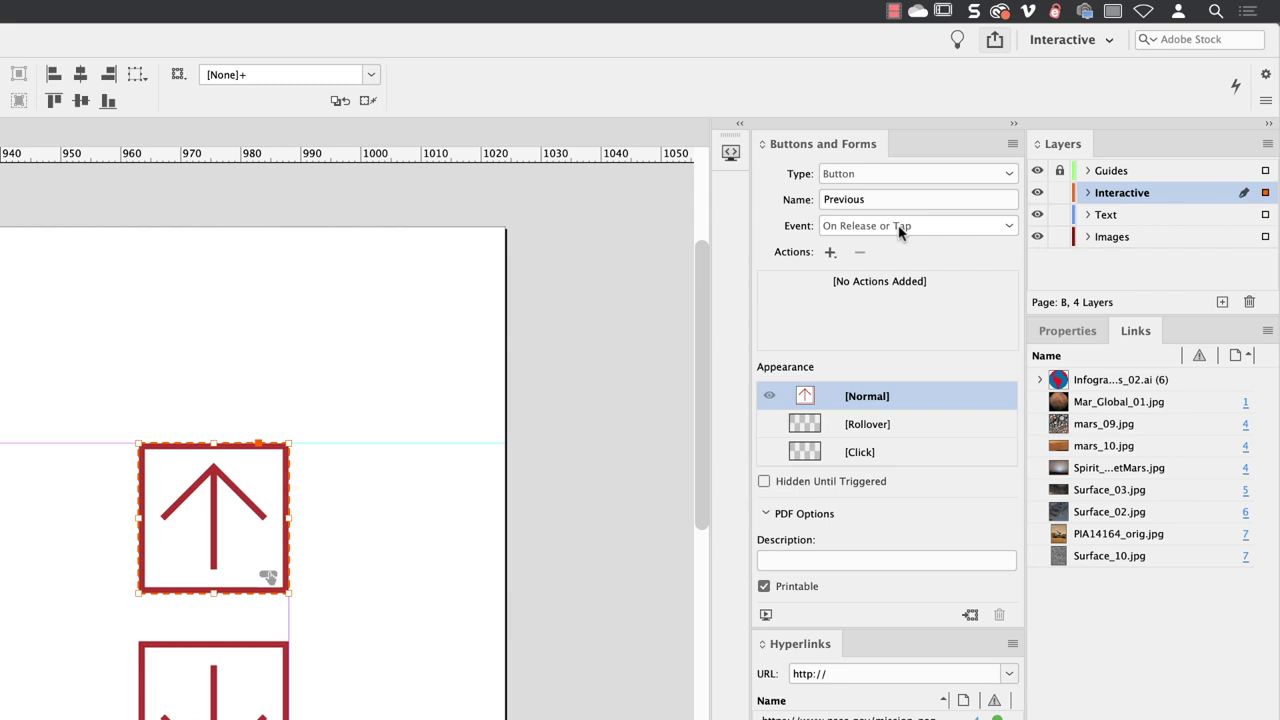
Step: Add a Go To Previous Page action to the Previous button with Inherit Zoom
click(830, 253)
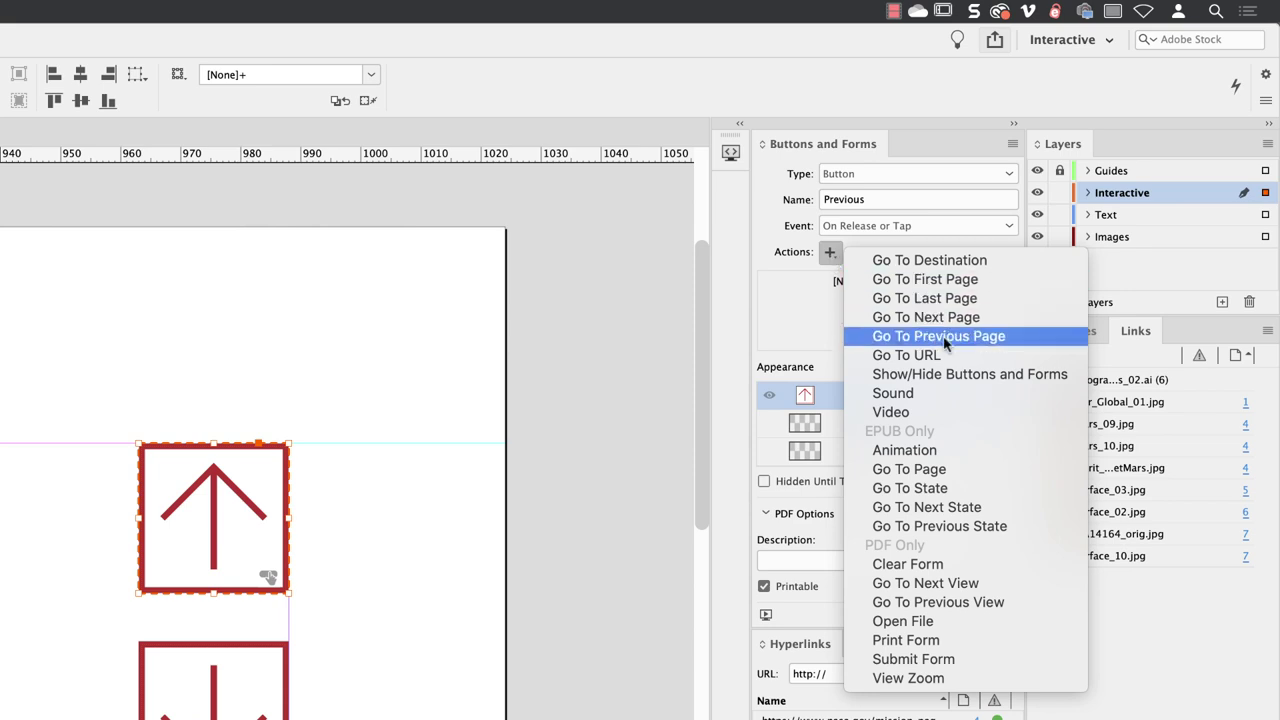
click(1027, 341)
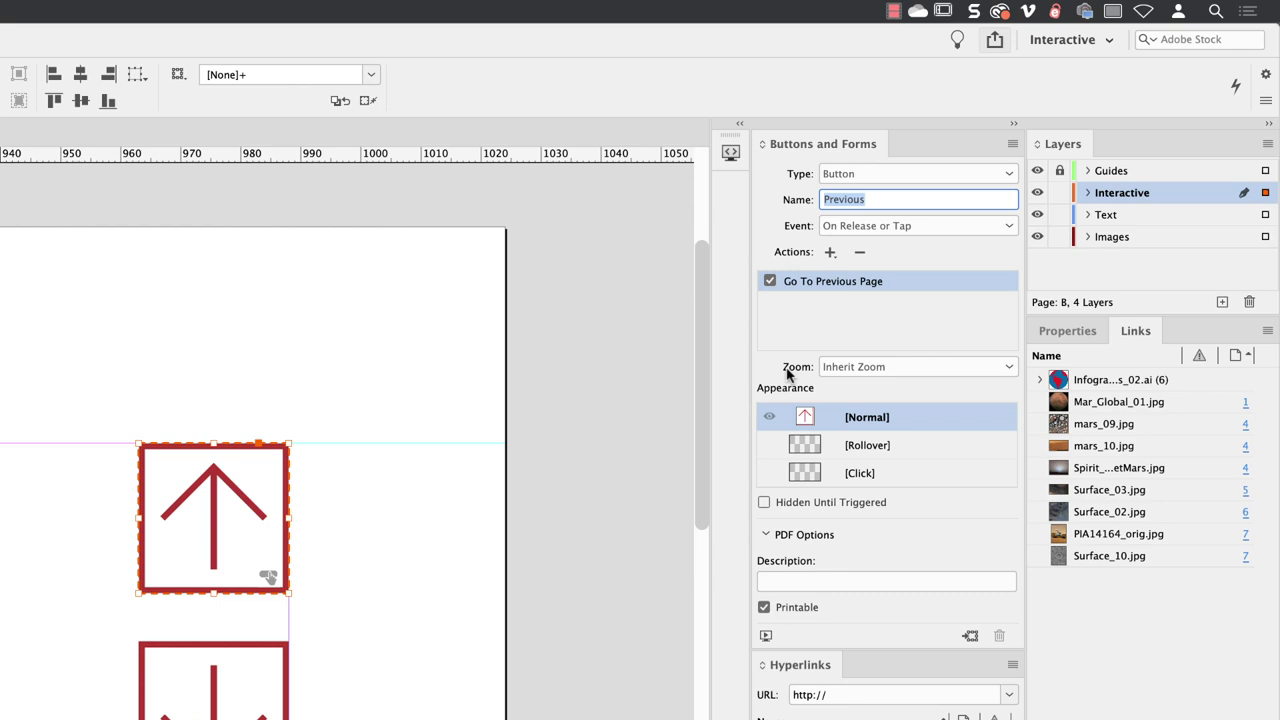
click(1000, 369)
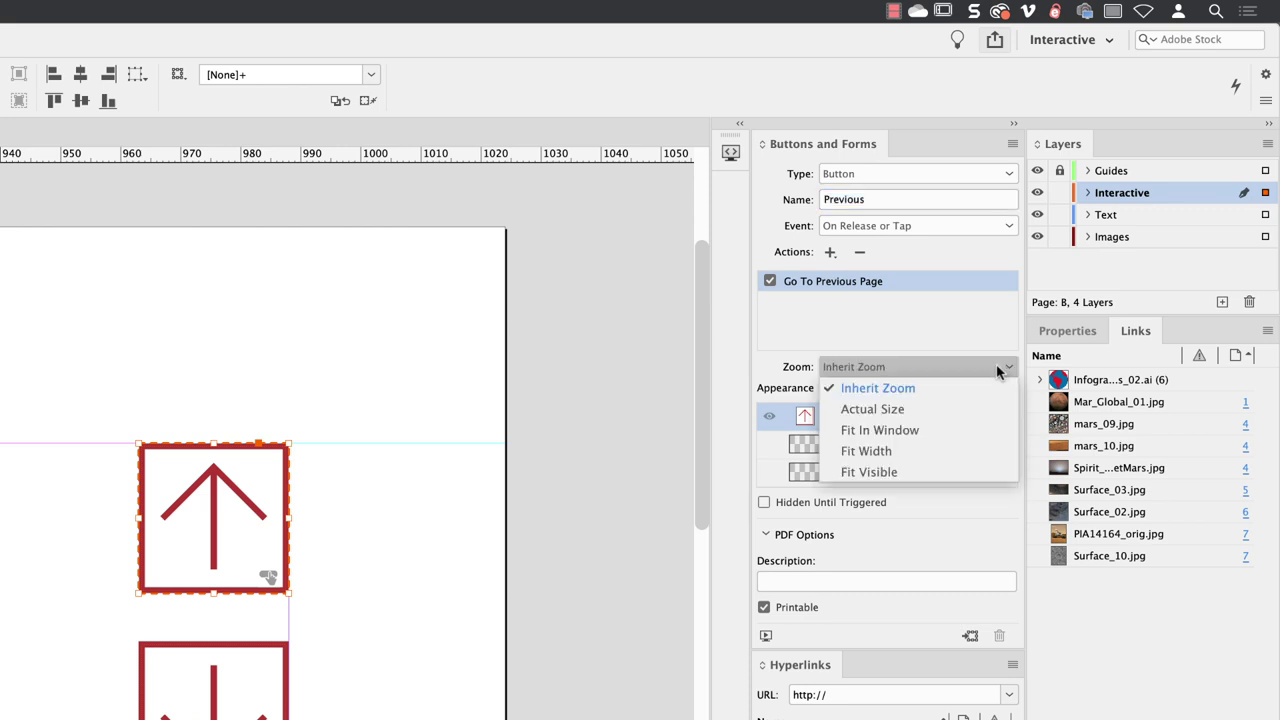
click(884, 390)
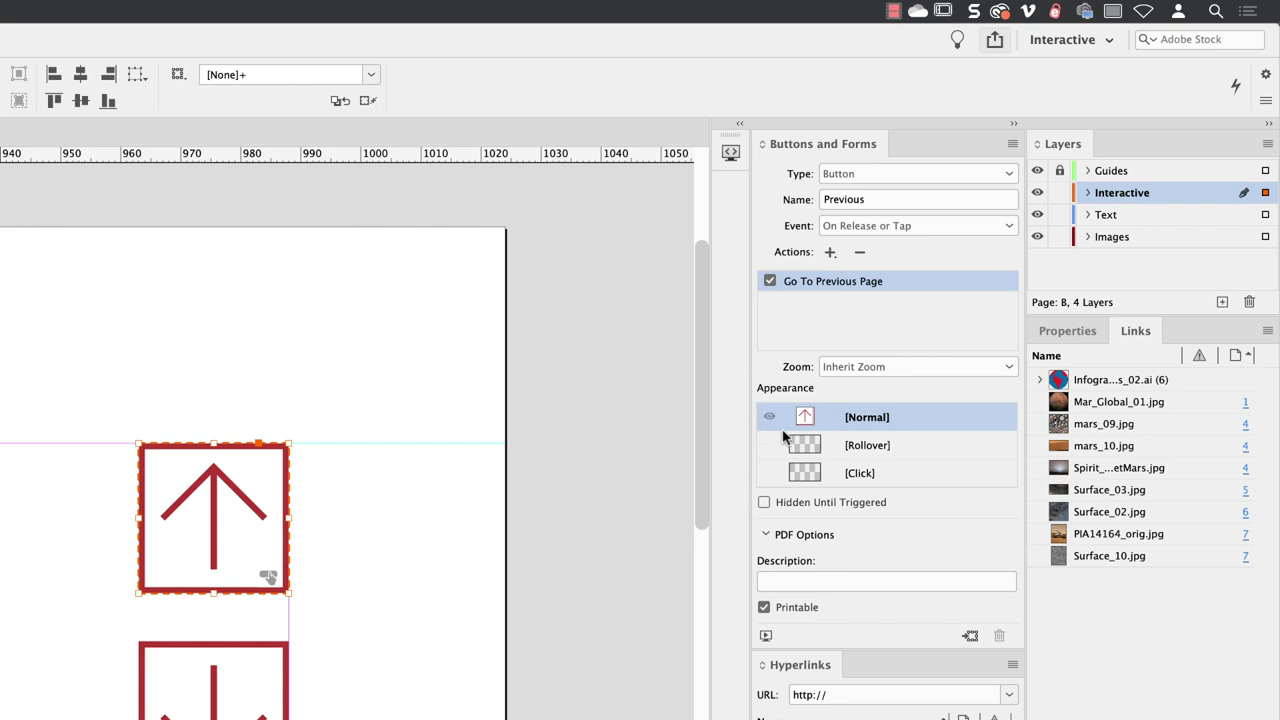
Step: Fill the Previous button's Rollover state with Green Light, leaving the Normal state unfilled
click(908, 451)
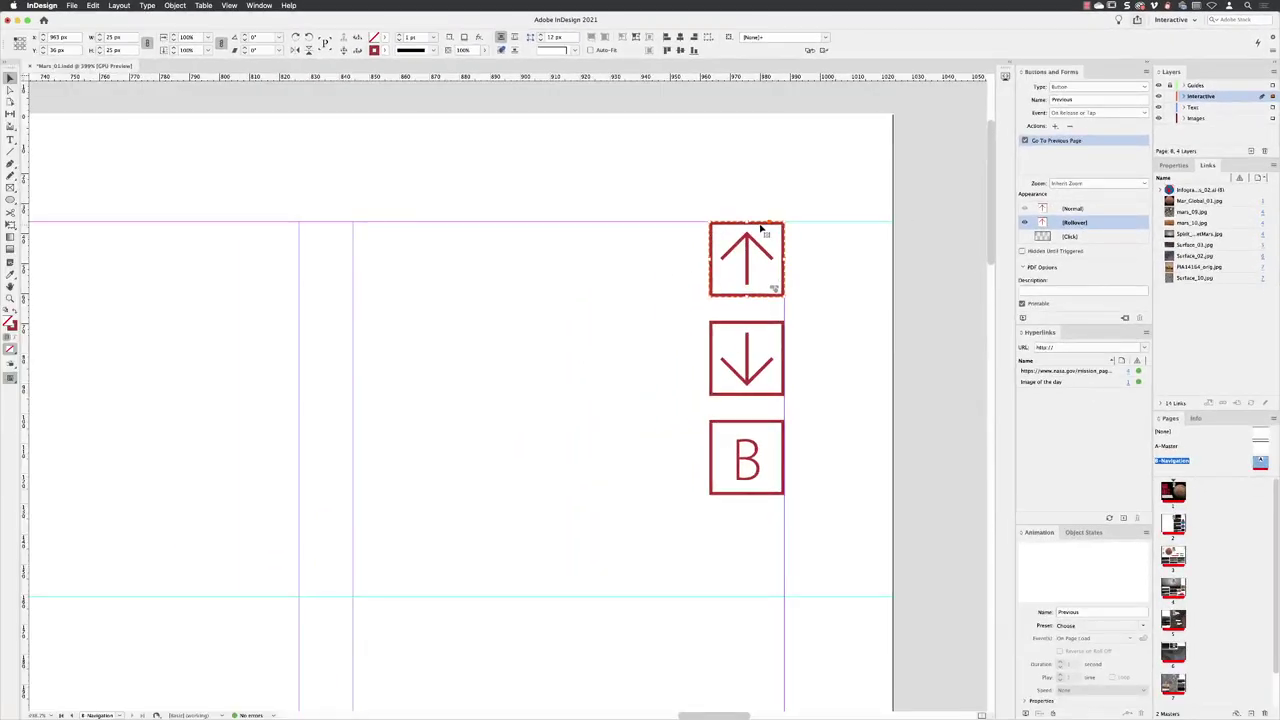
double_click(760, 229)
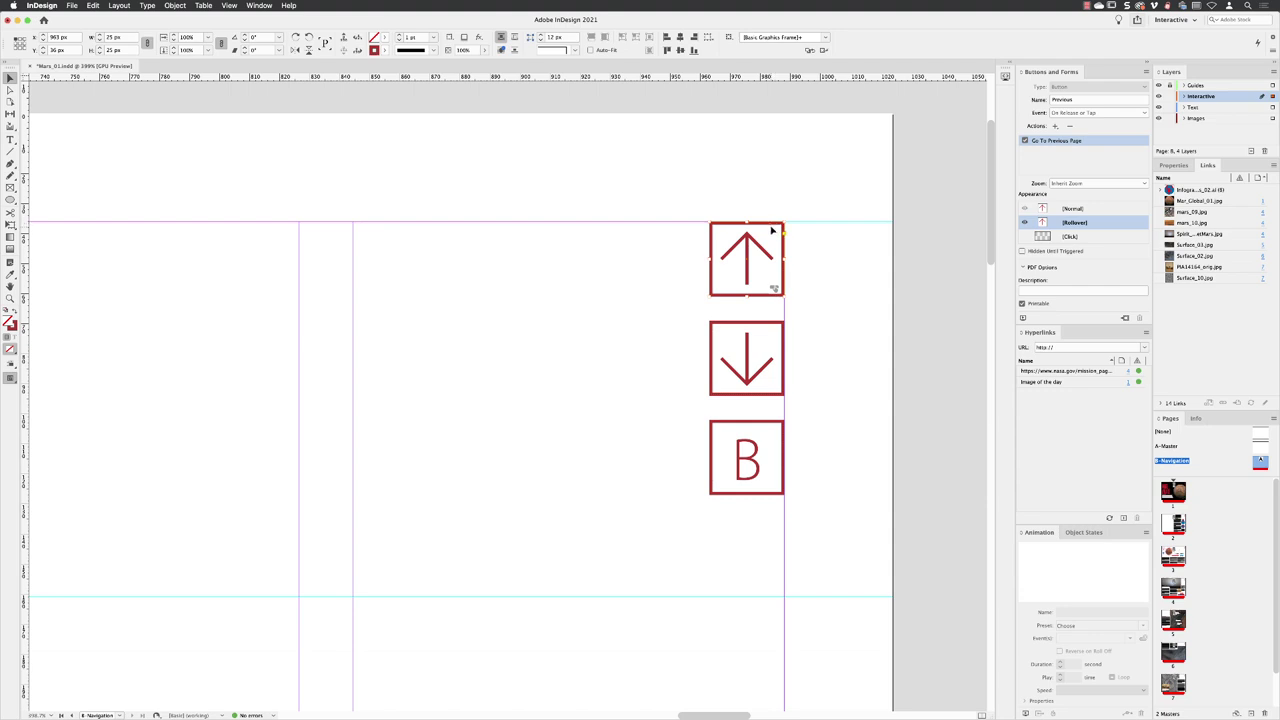
click(384, 37)
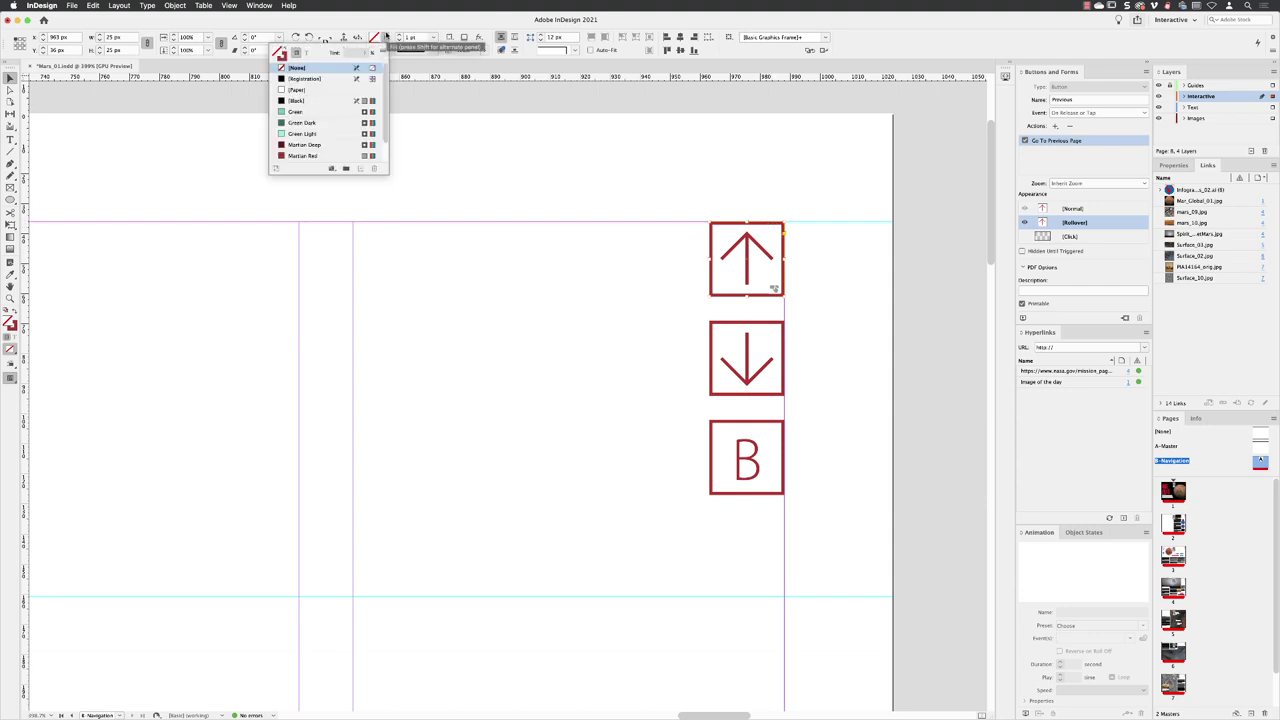
click(338, 134)
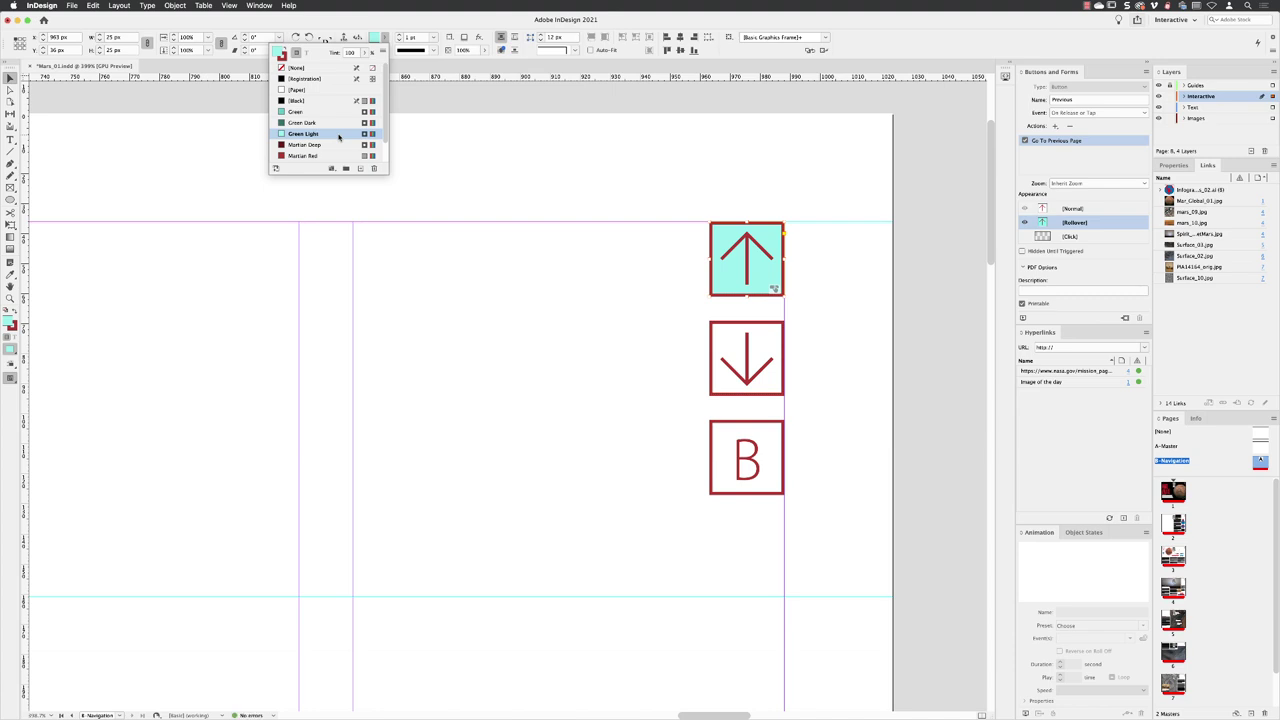
key(Escape)
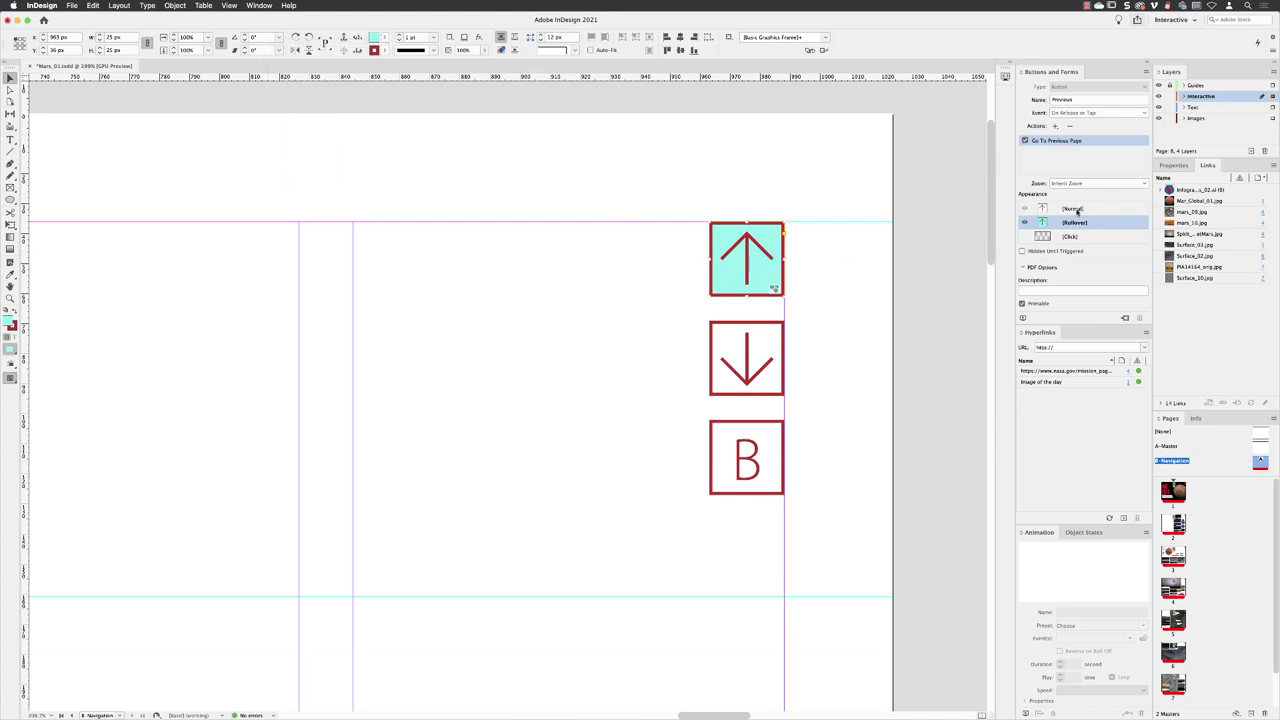
click(1087, 209)
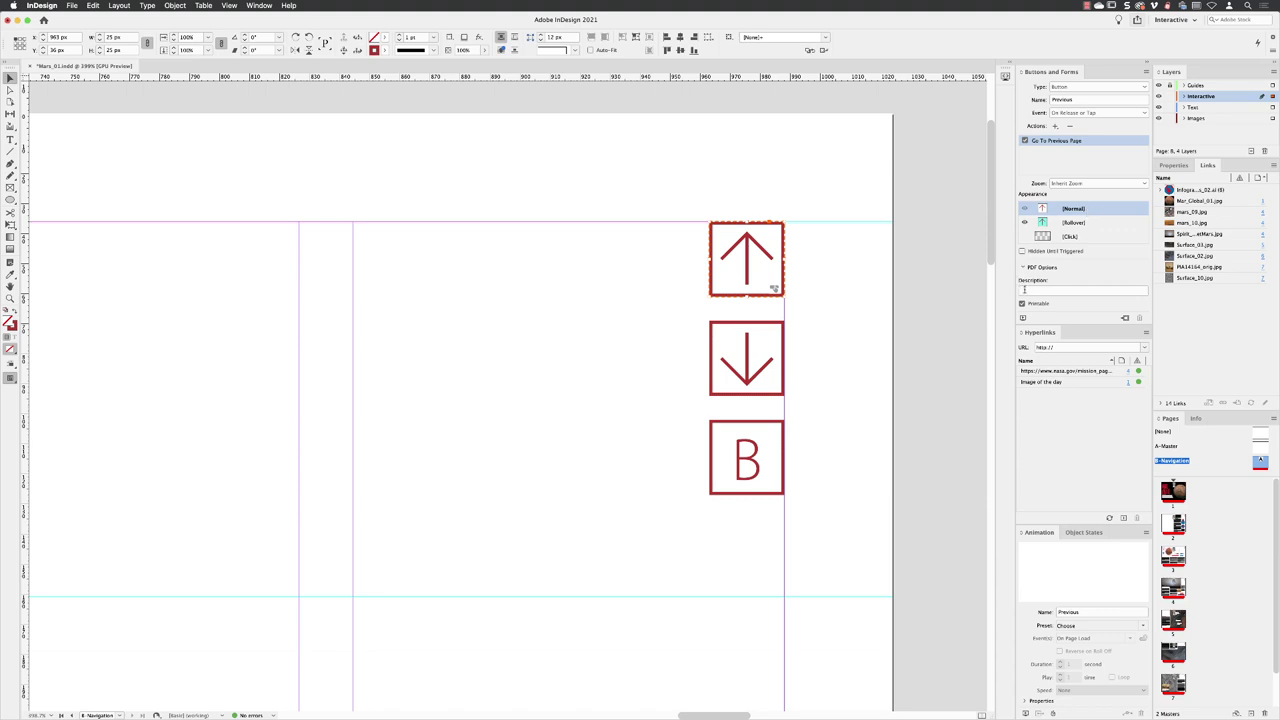
Step: Set the Previous button description to 'click here to go to previous page', then select the down-arrow group
click(1102, 290)
text(click here to go to previous page)
key(Return)
click(748, 349)
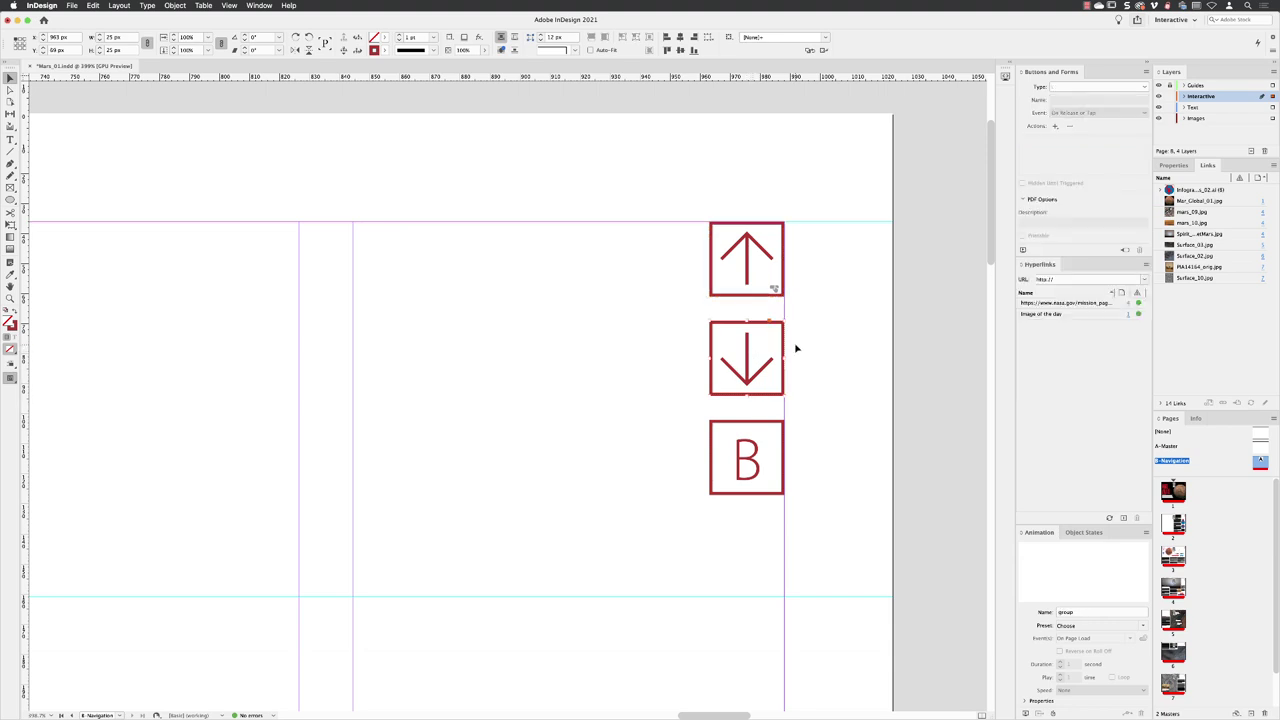
Step: Delete the old down arrow and paste a copy of the Previous button in place
key(Delete)
click(750, 268)
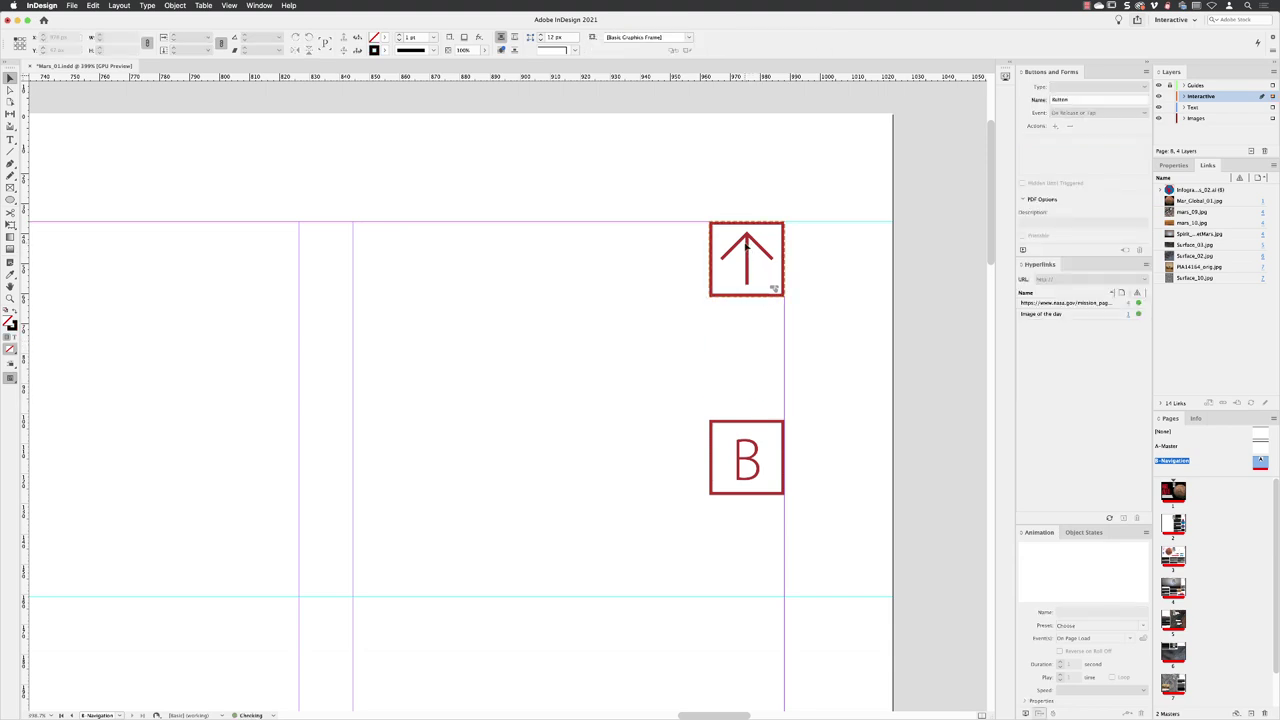
click(93, 5)
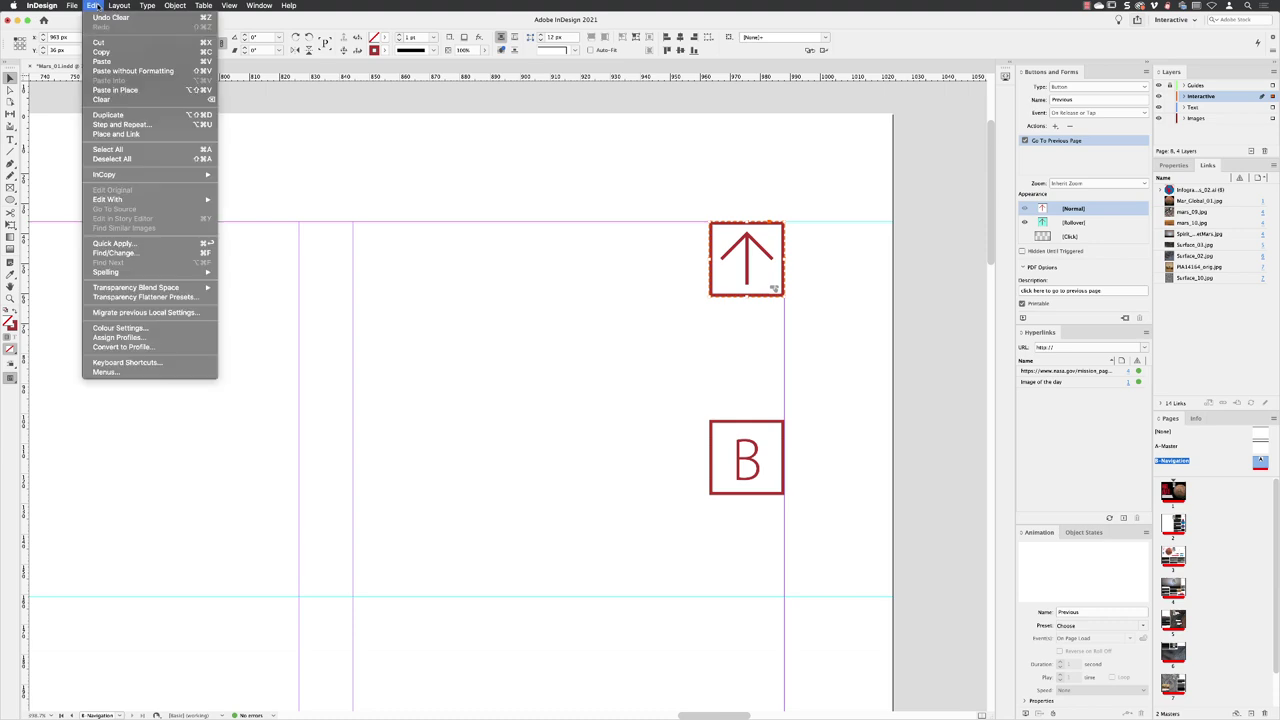
click(101, 51)
click(93, 5)
click(115, 90)
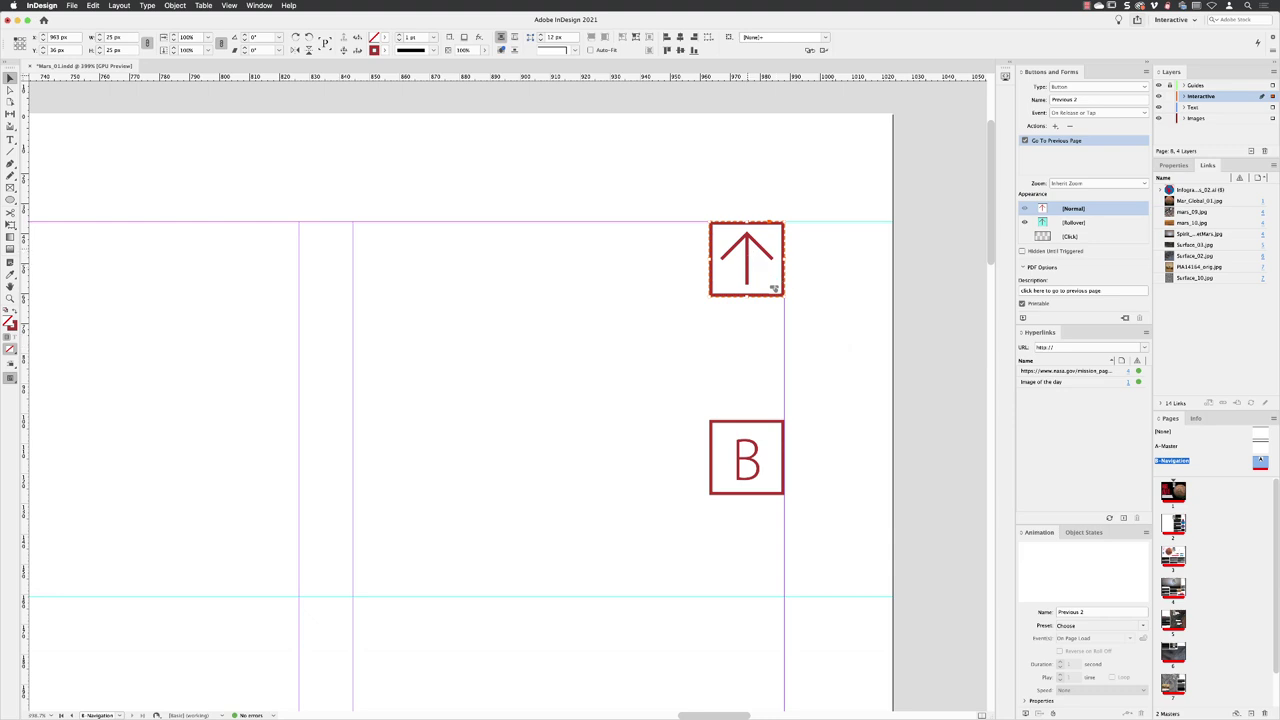
Step: Move the copy down into the second box and rotate it 180° to point down
drag(752, 255, 747, 354)
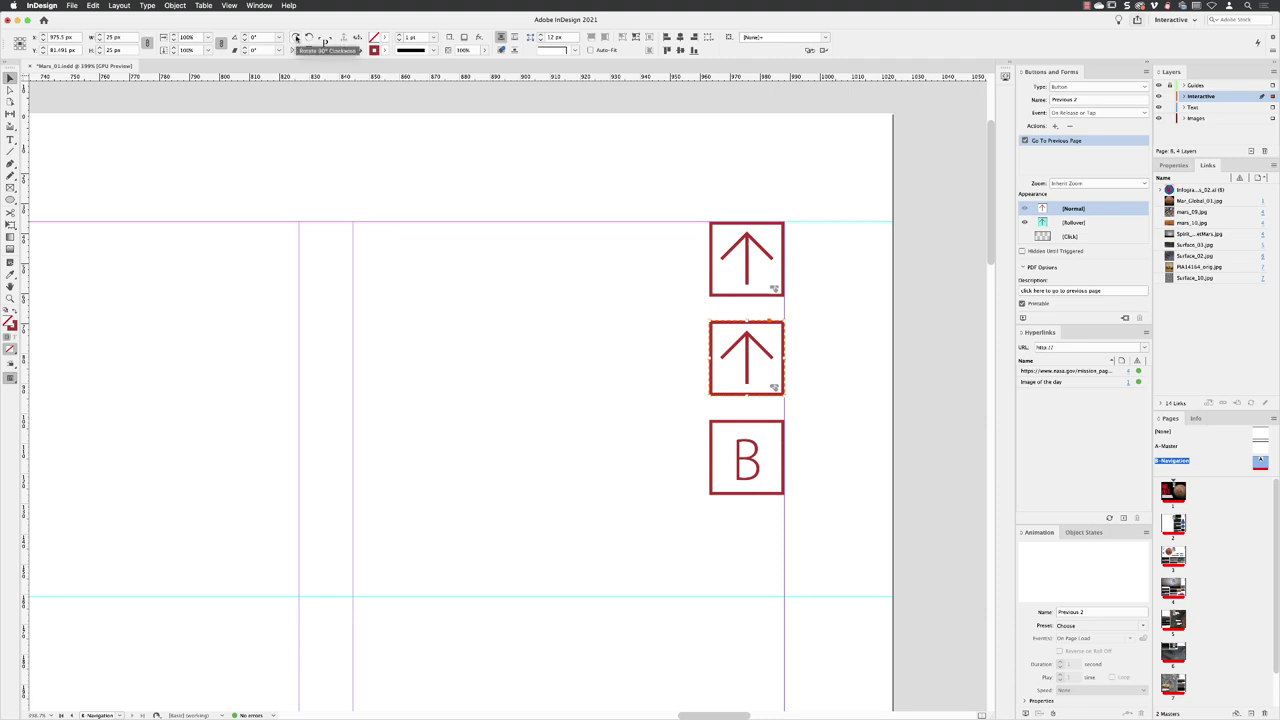
click(296, 37)
click(296, 37)
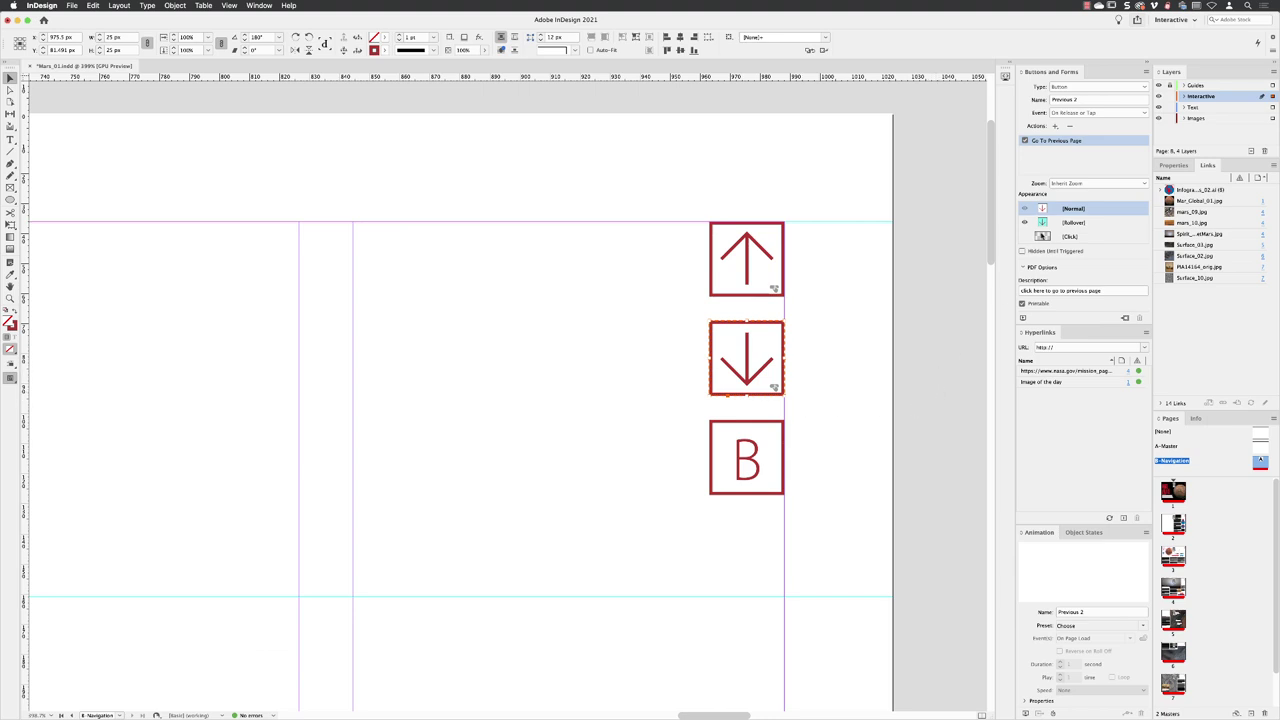
Step: Rename the copy 'Next page' and replace Go To Previous Page with Go To Next Page
click(1070, 100)
text(Next page)
click(1036, 141)
click(1069, 127)
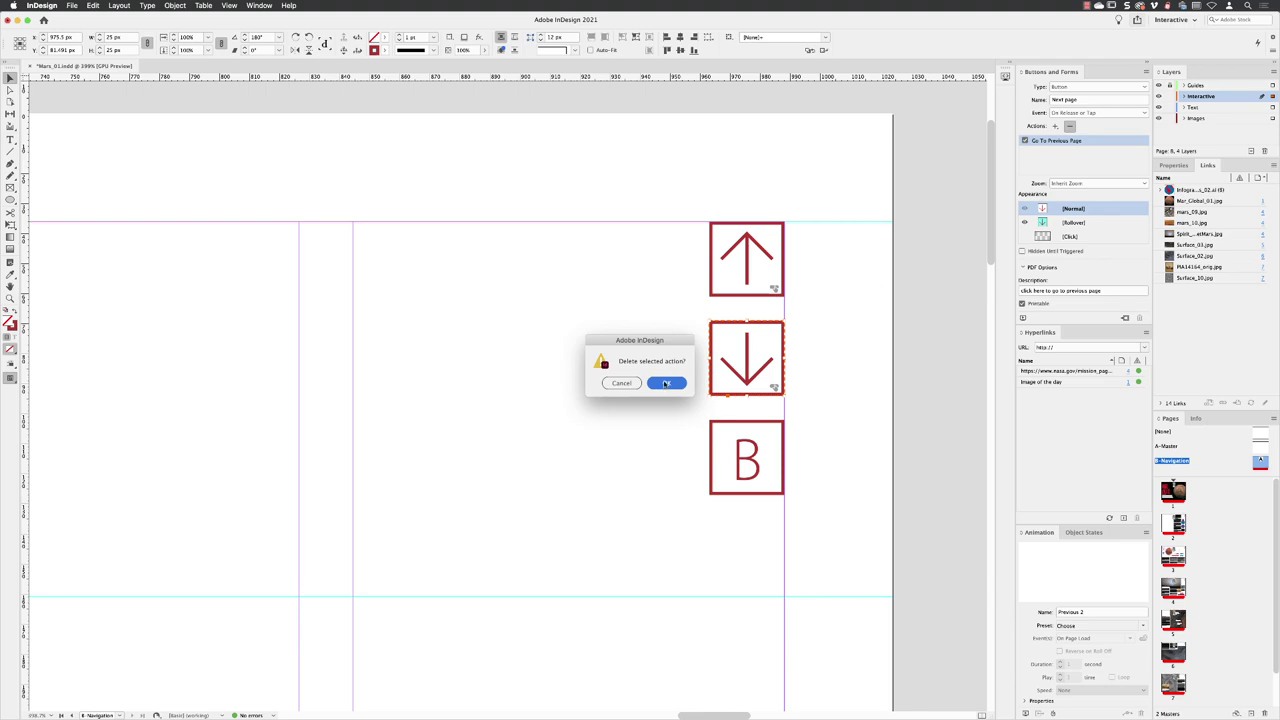
click(666, 383)
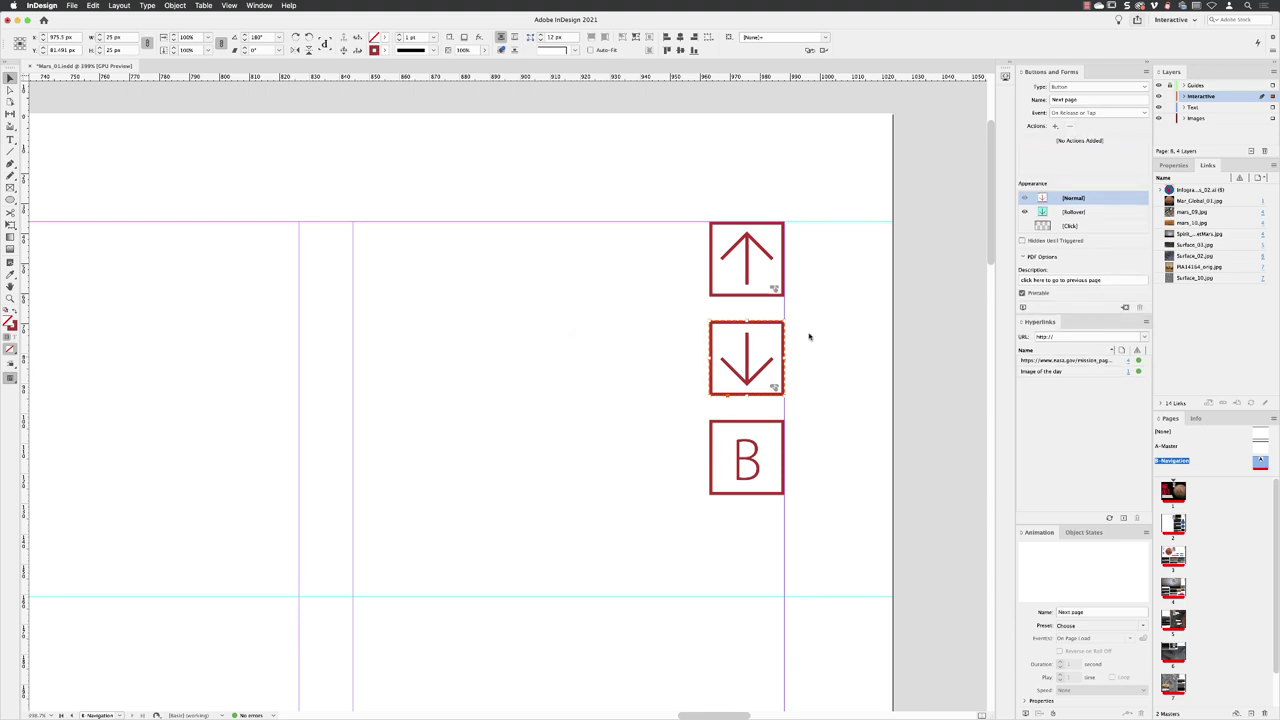
click(1055, 126)
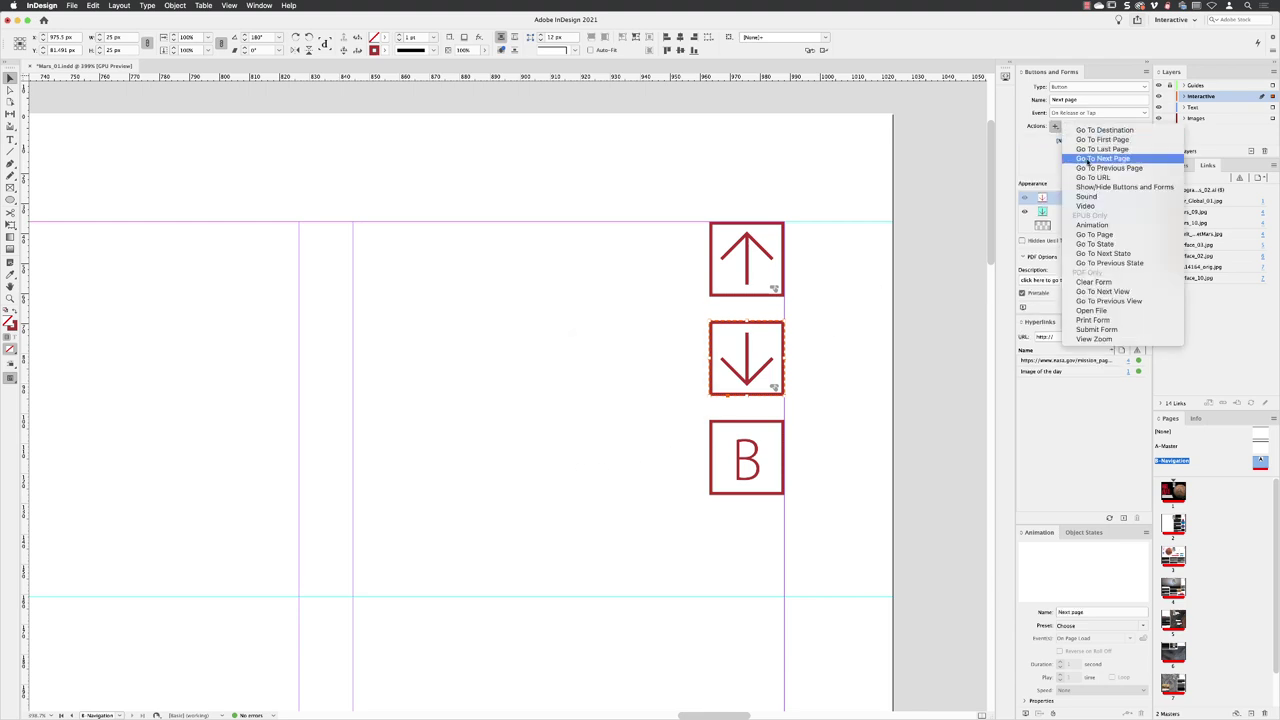
click(1103, 158)
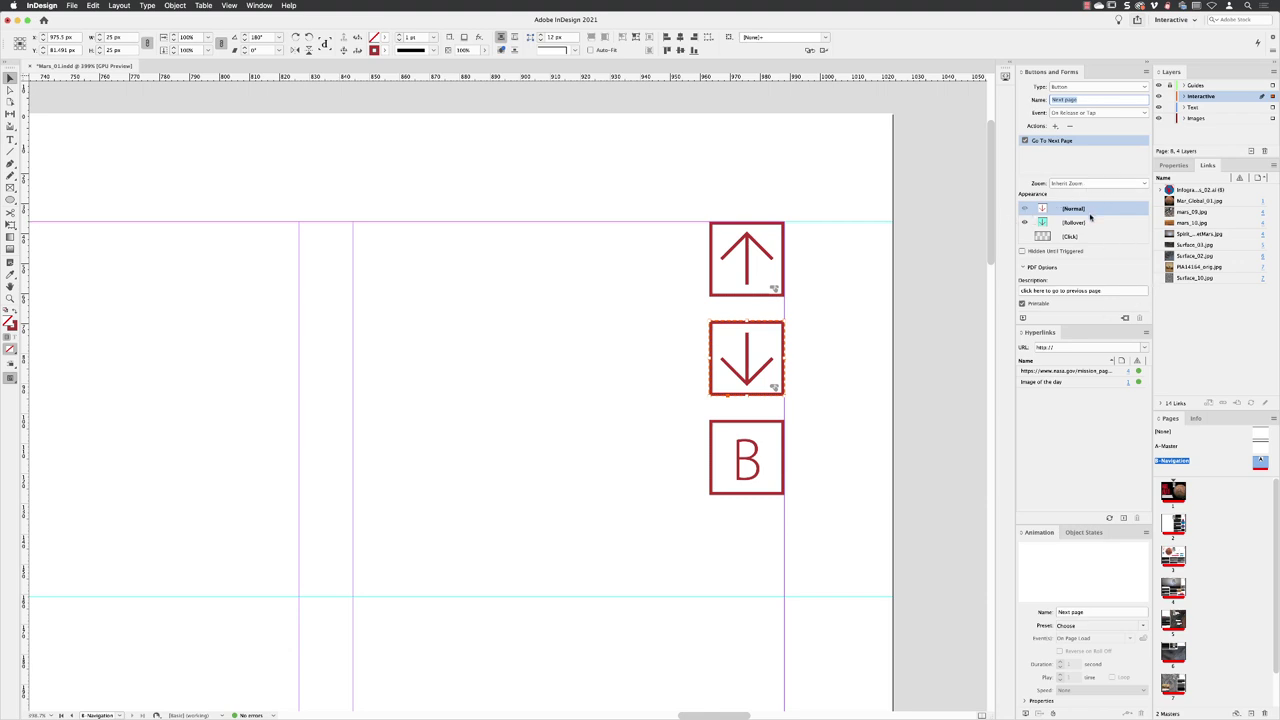
Step: Change its description to 'click here to go to next page' and deselect the button
double_click(1077, 291)
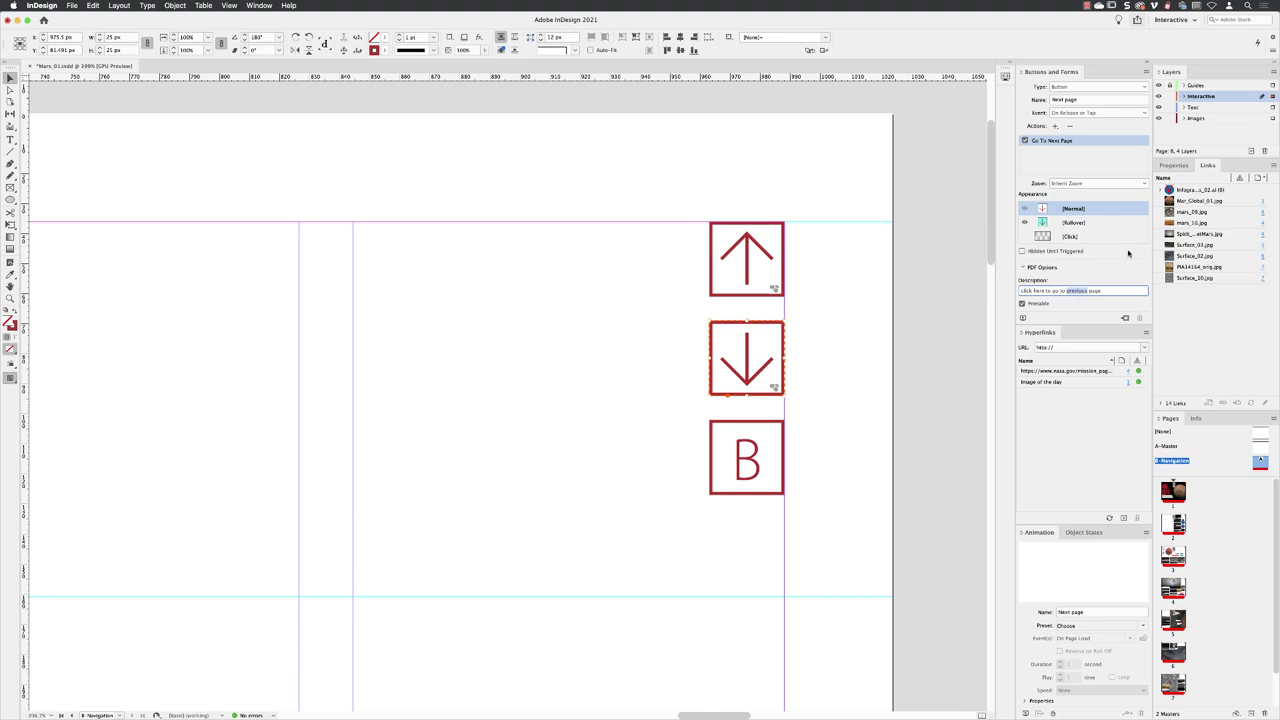
text(next)
key(Return)
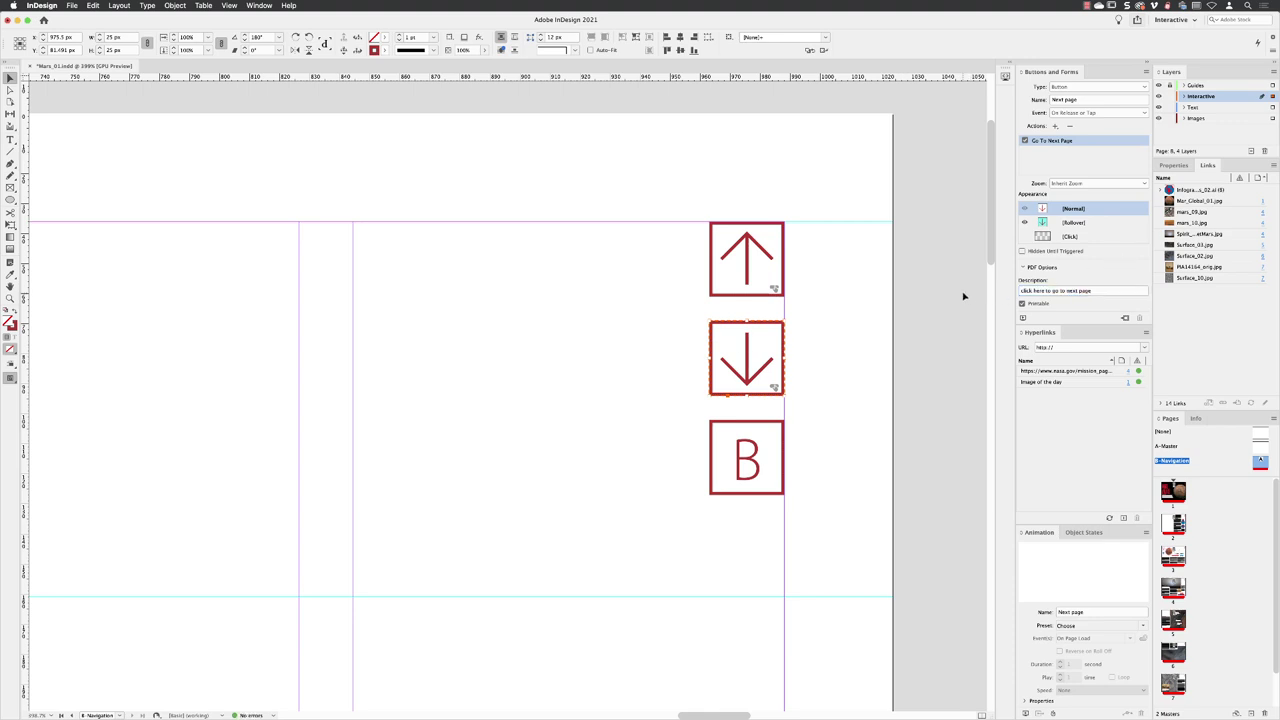
click(963, 296)
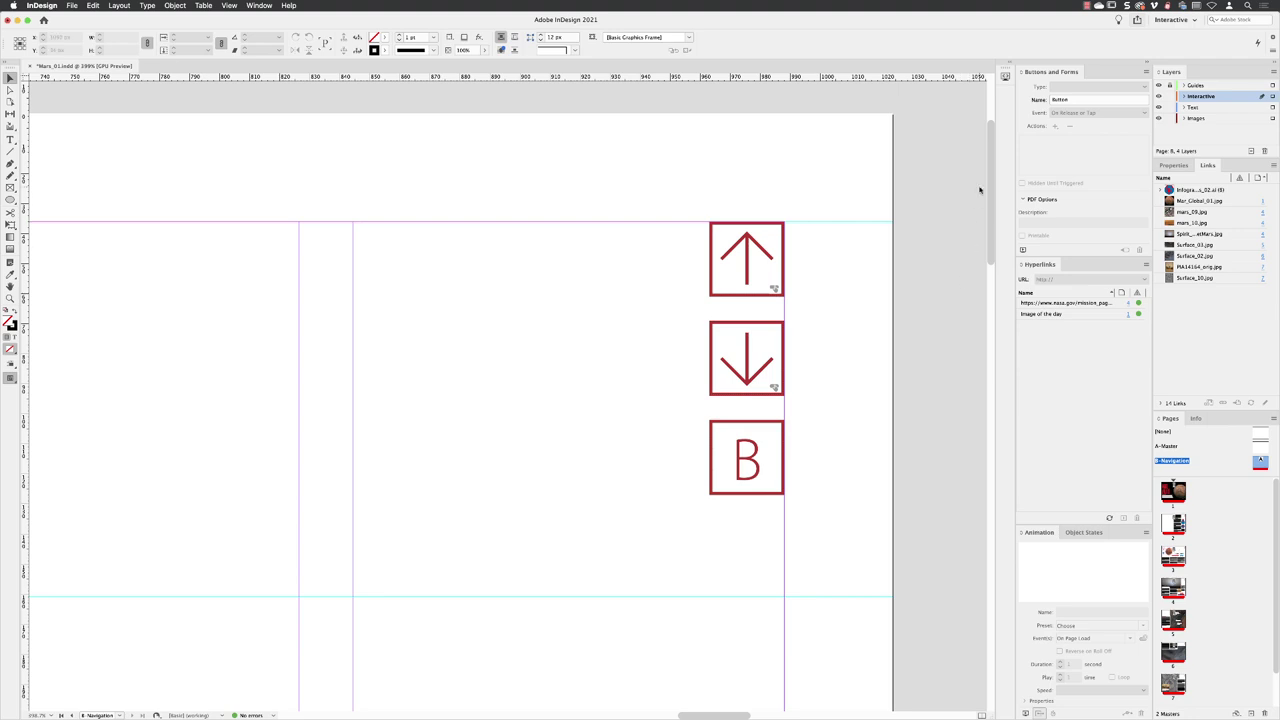
Step: Switch to page 1 and play the Mars Awaits cover in EPUB Interactivity Preview
click(1005, 76)
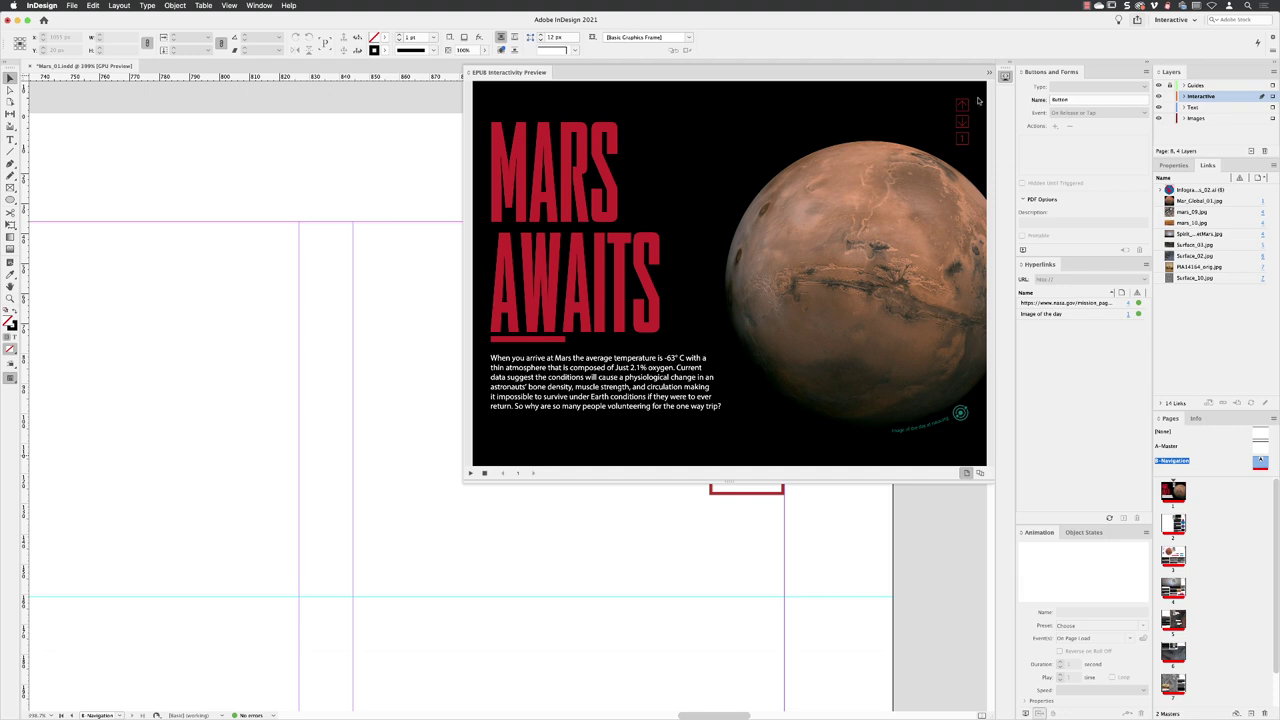
click(1004, 78)
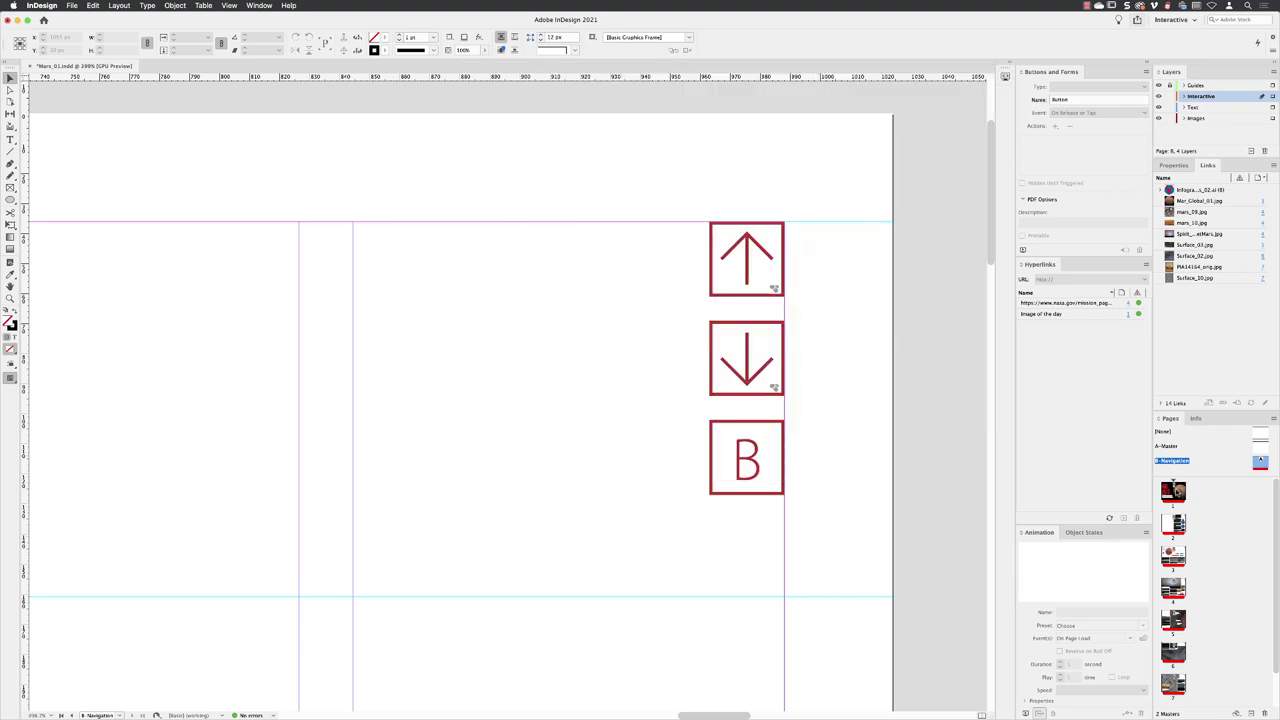
double_click(1175, 490)
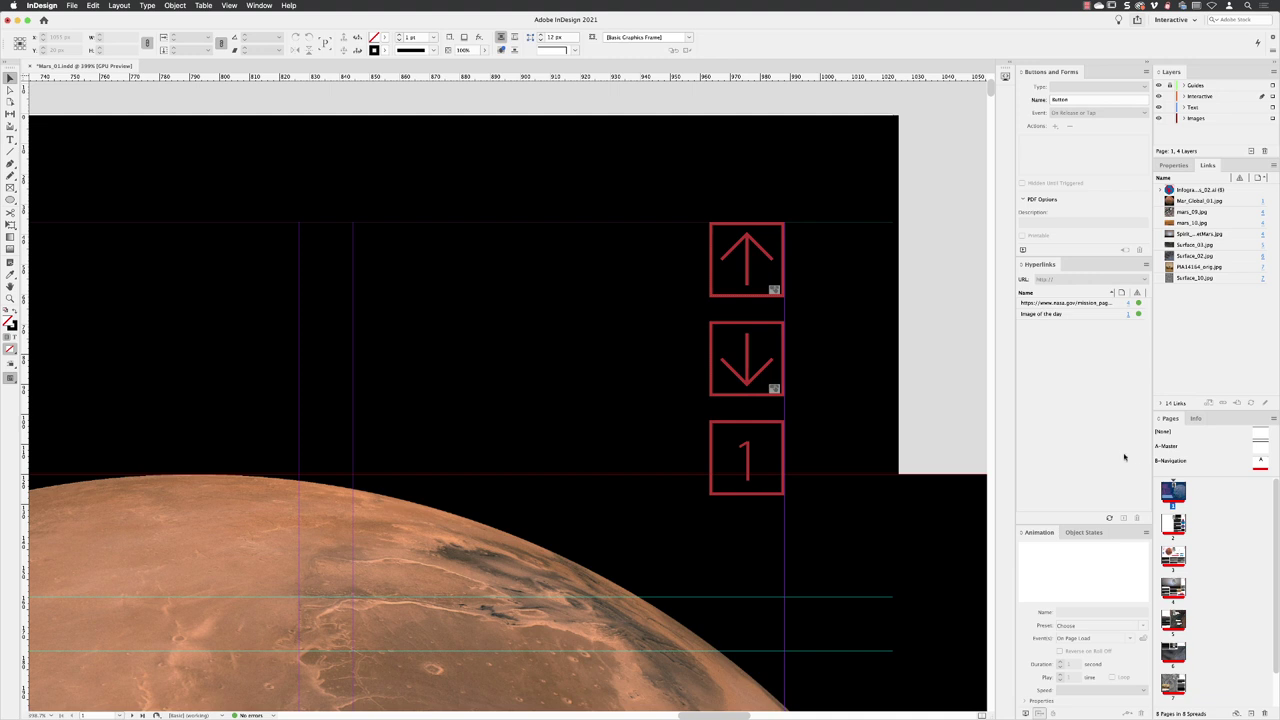
click(1005, 76)
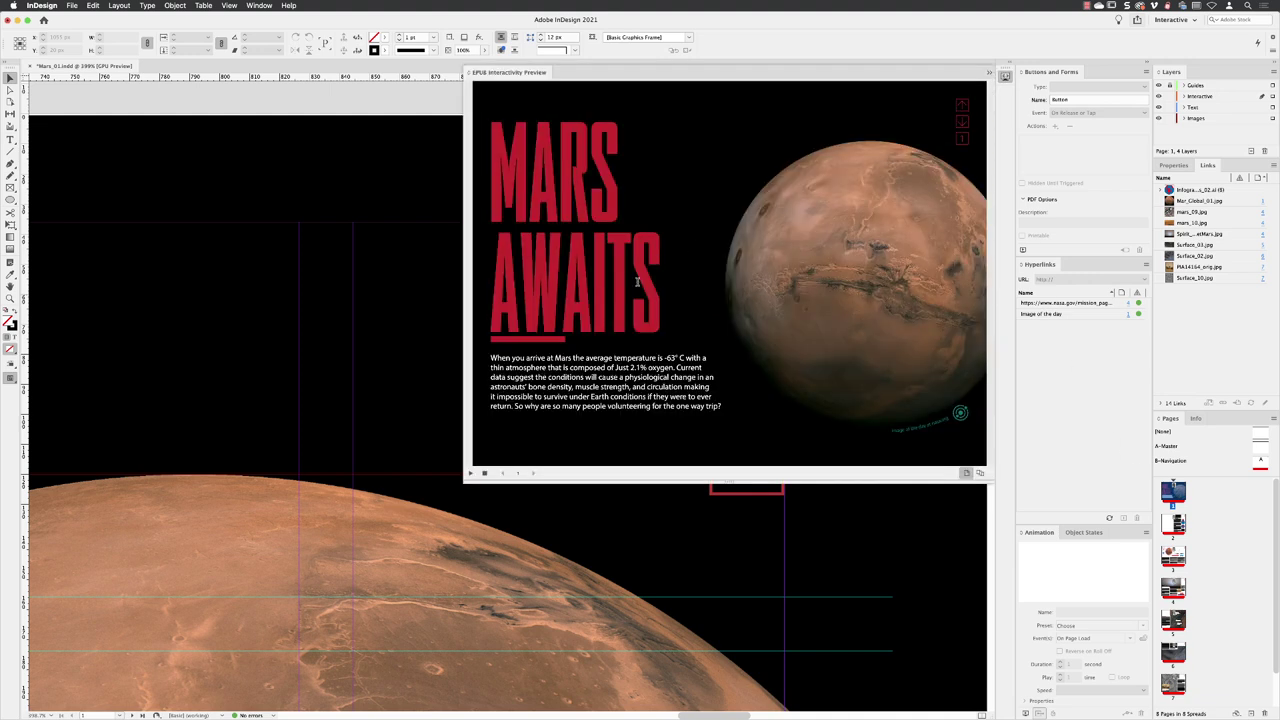
click(484, 474)
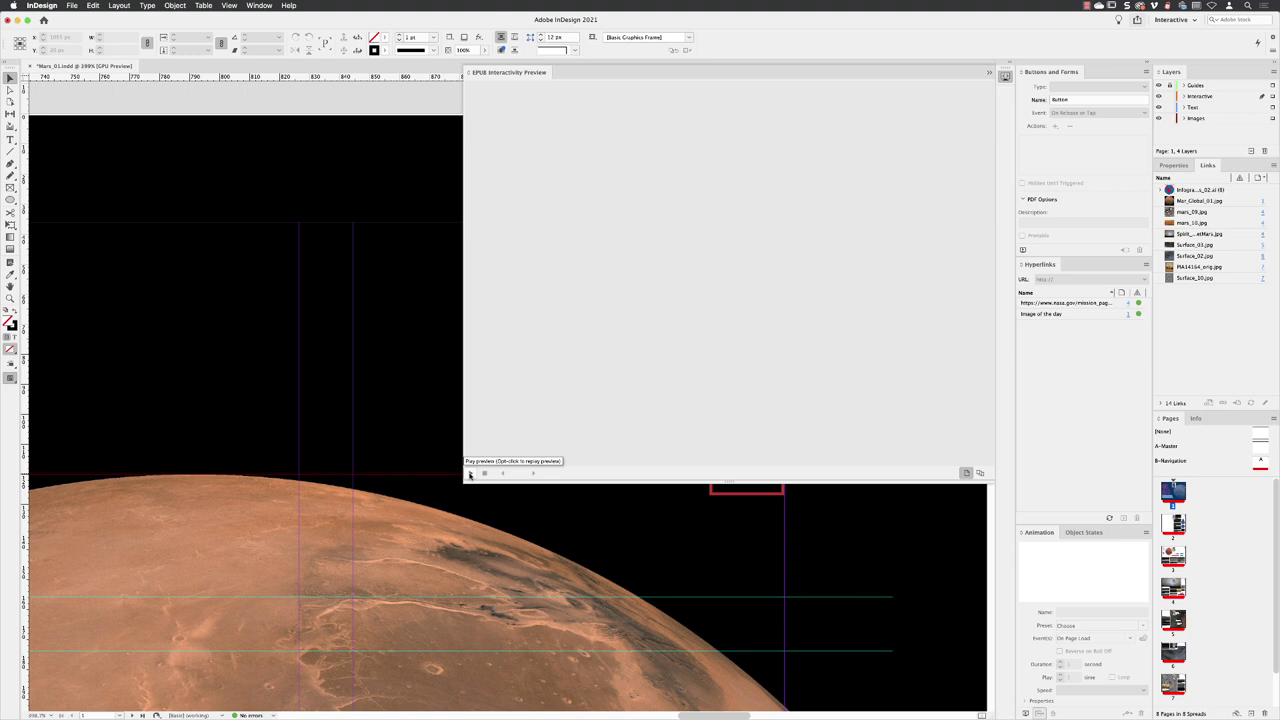
click(470, 474)
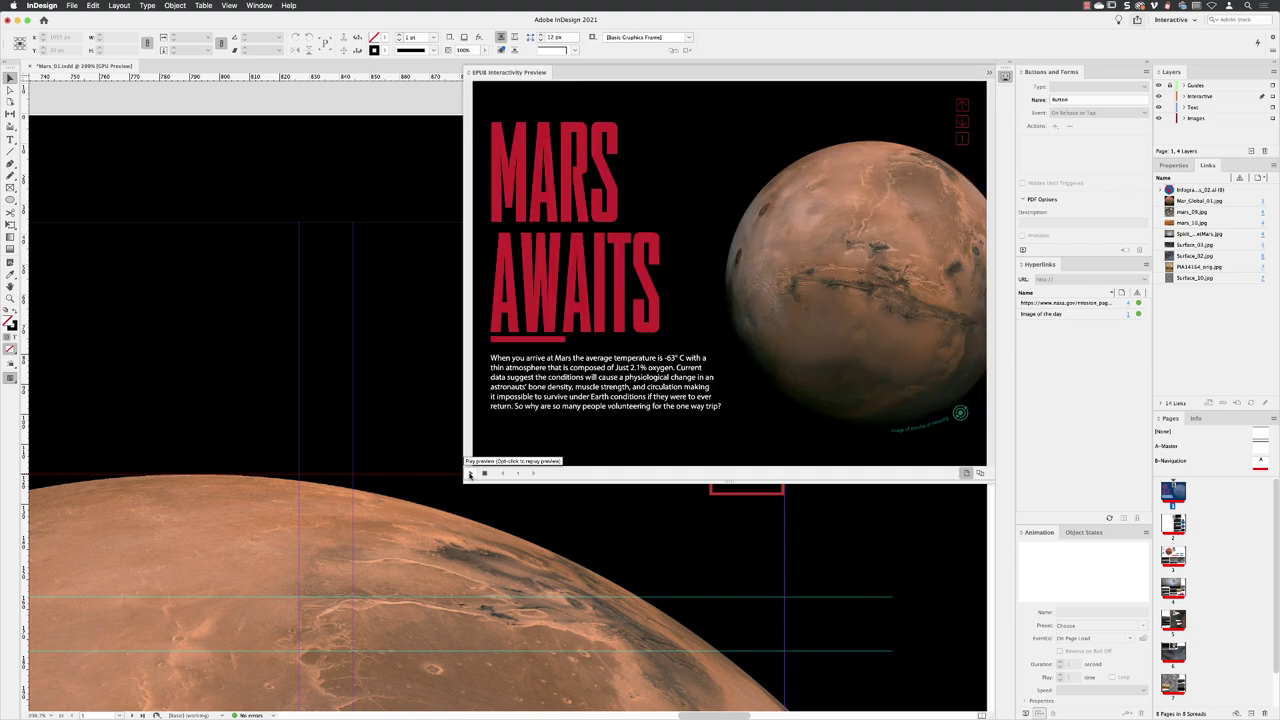
Step: Preview in document mode and test the next and previous arrows between pages 1 and 2
click(980, 474)
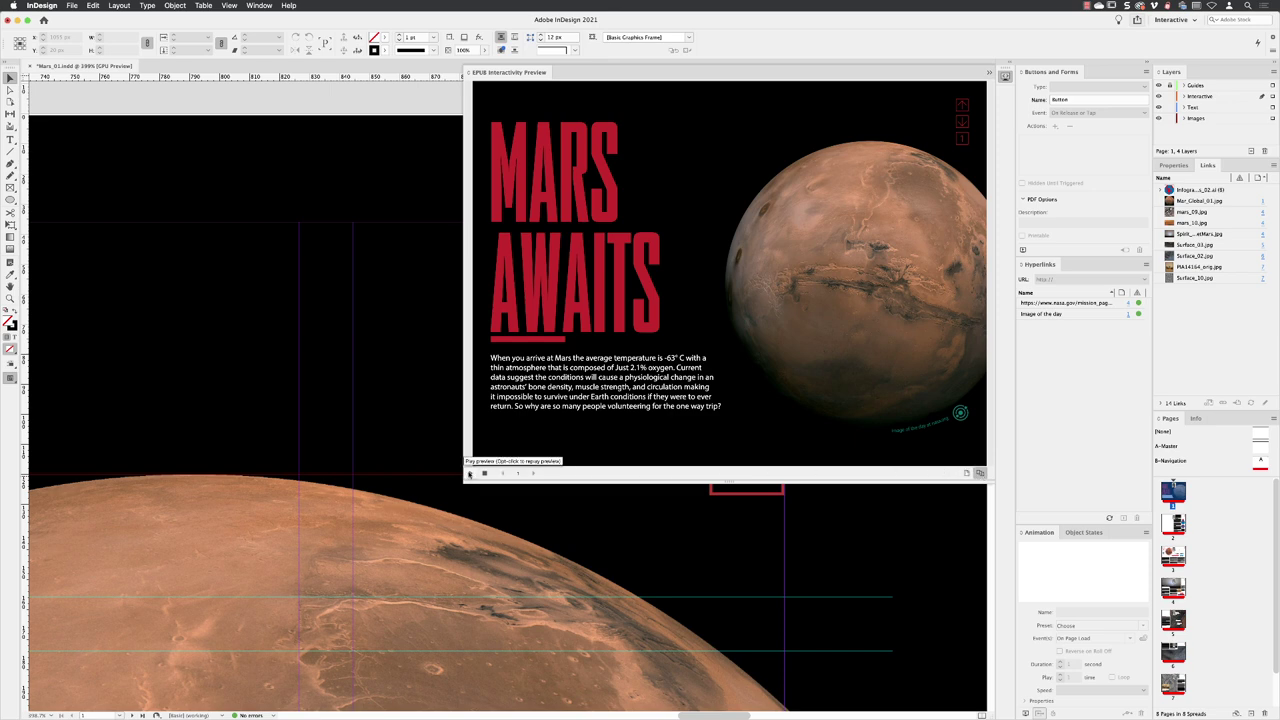
click(469, 474)
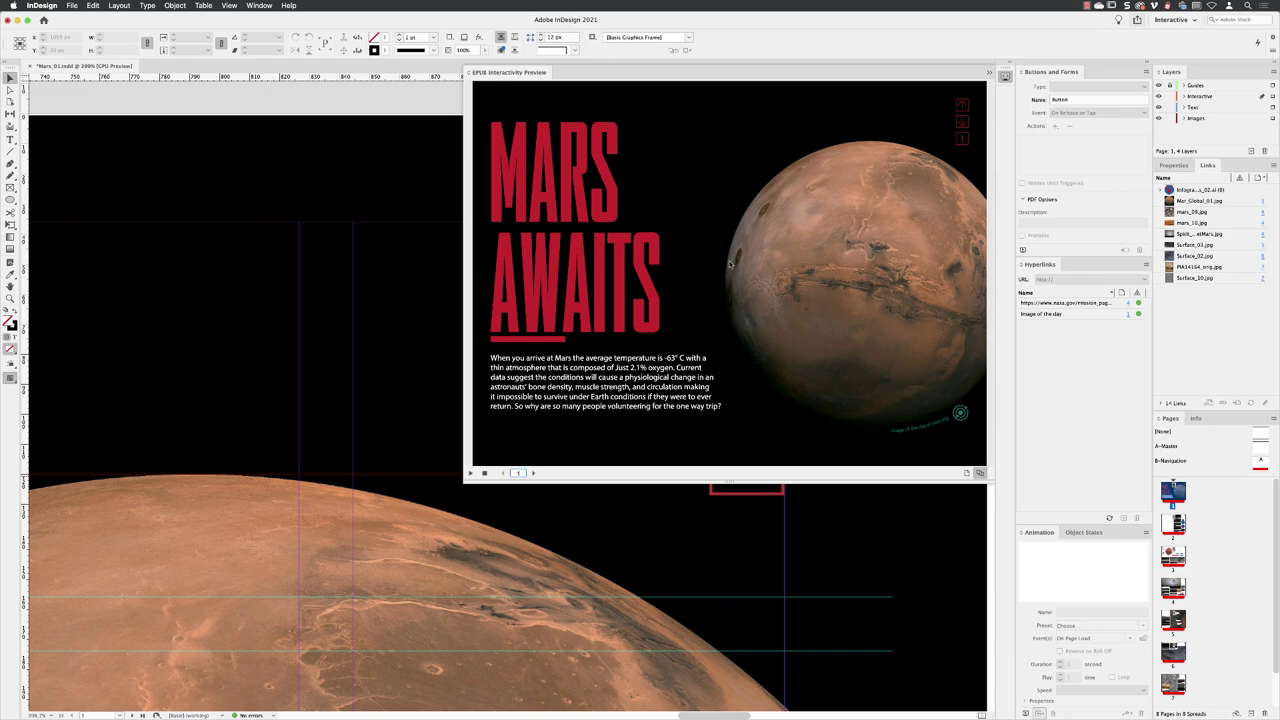
click(962, 122)
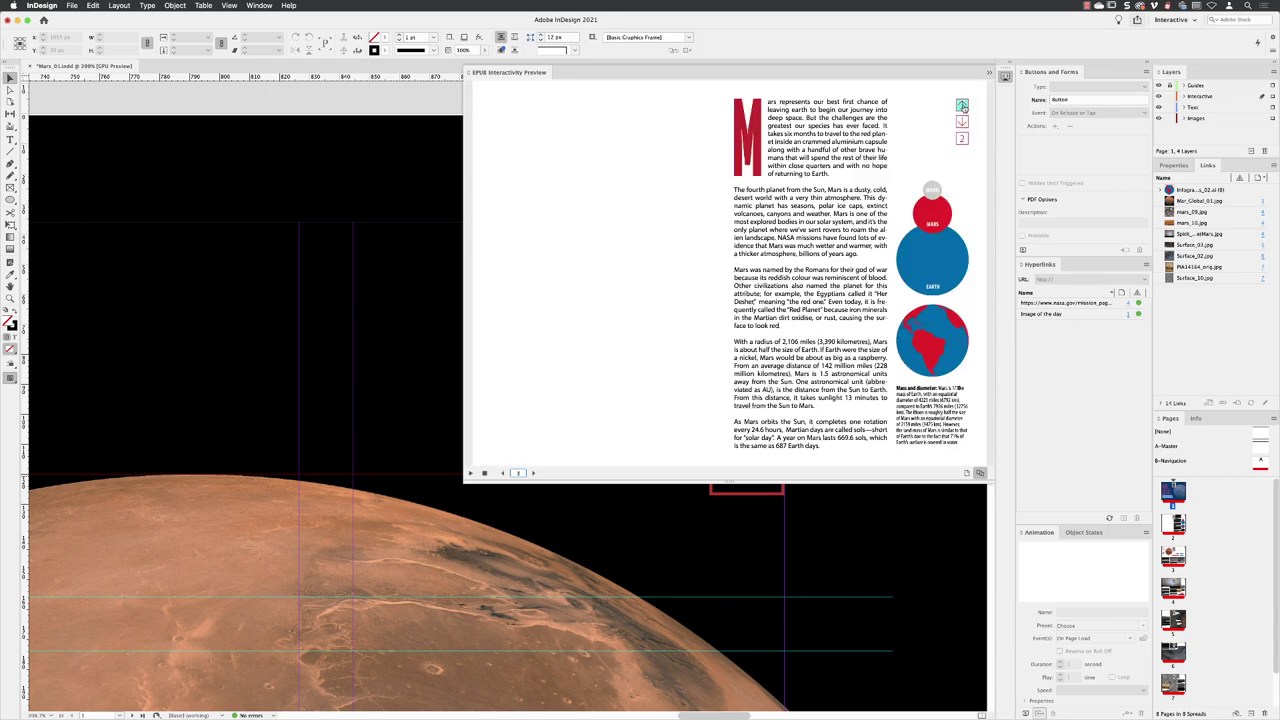
click(962, 106)
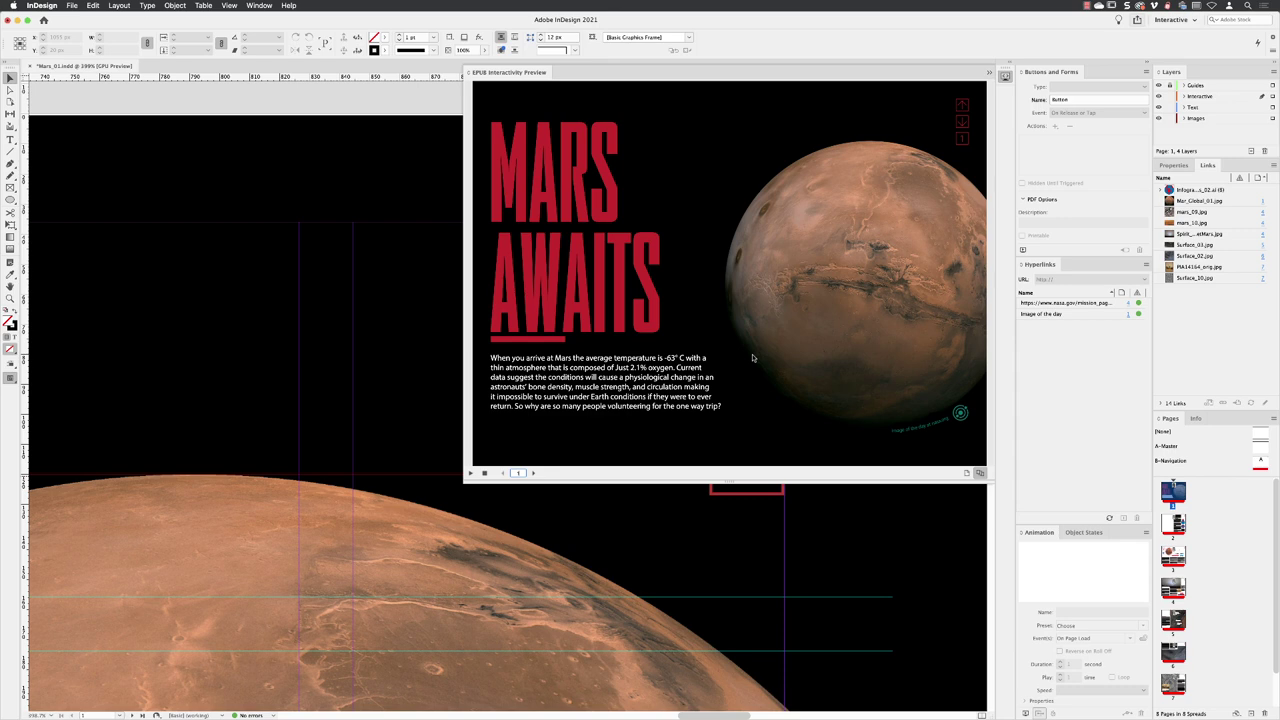